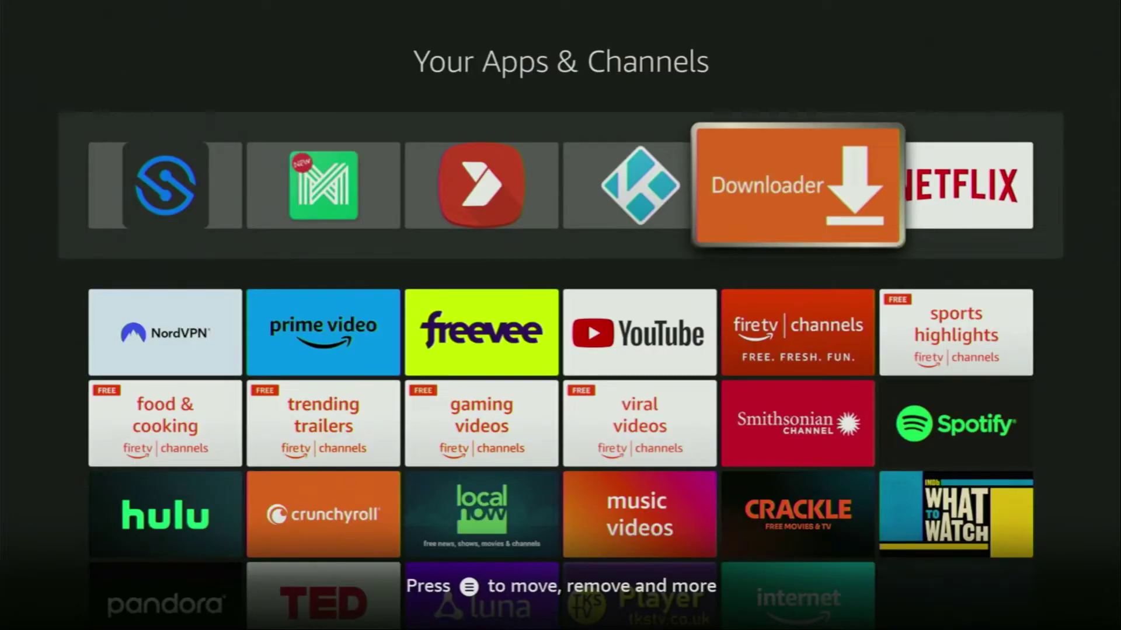
Go to the Fire TV home screen and open the search field on the Find page.
key("Home")
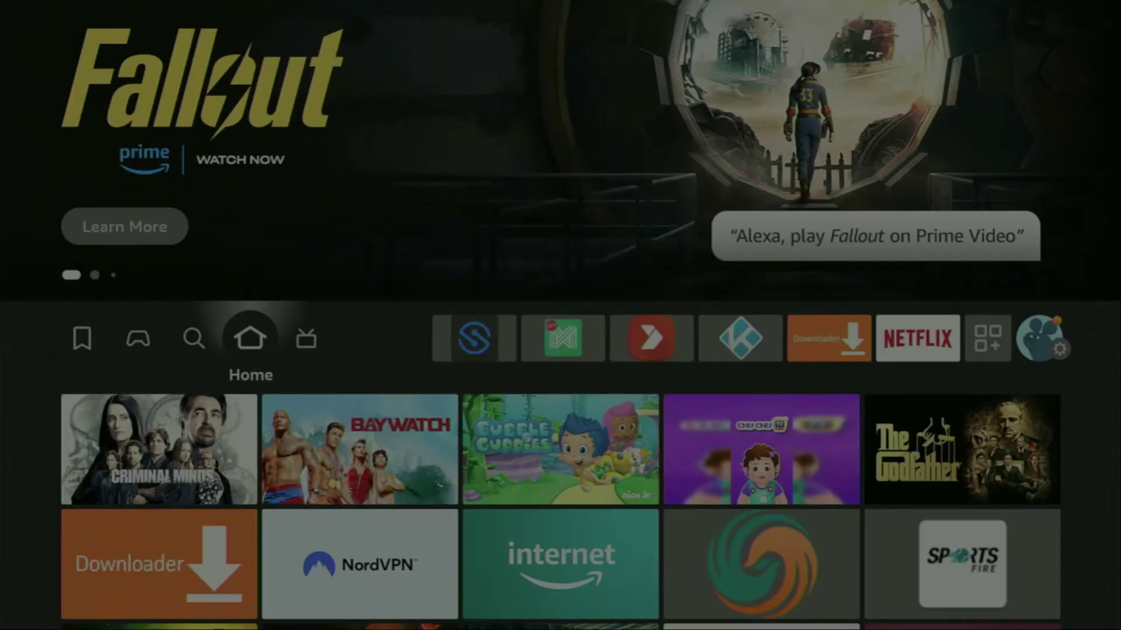
key("Left")
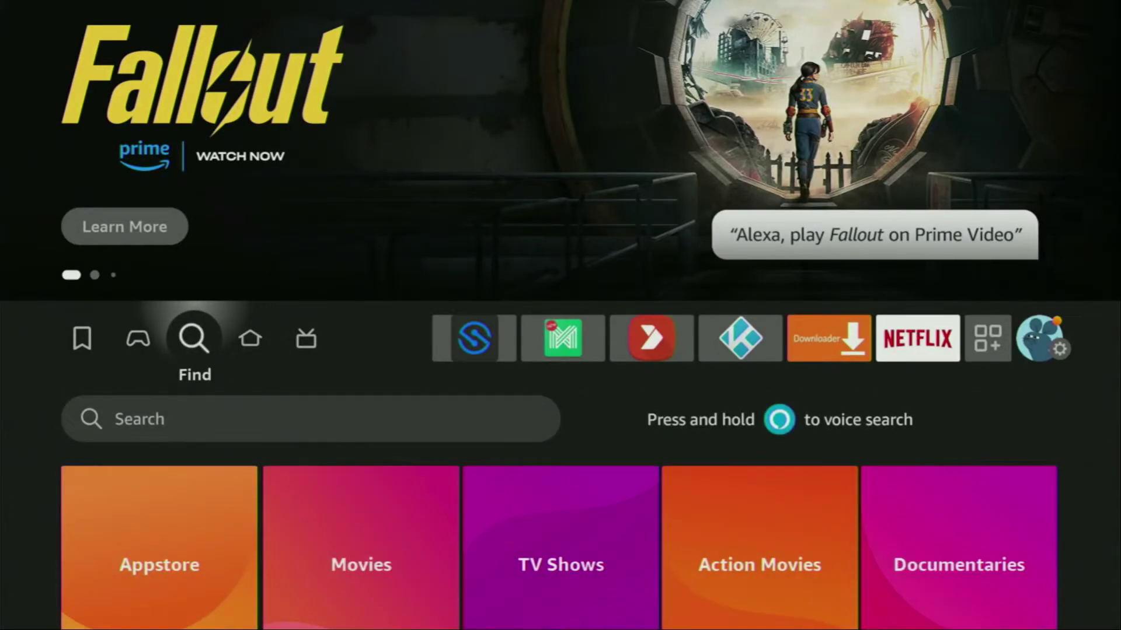
key("Down")
key("Return")
Open the My Fire TV section of the device settings.
key("Right")
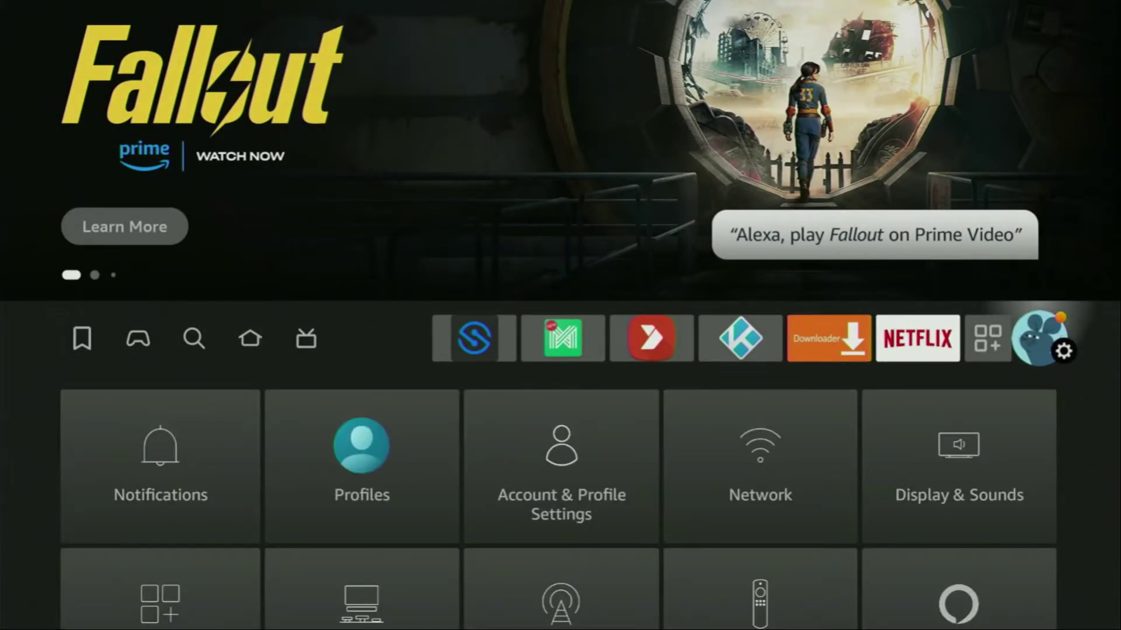
key("Down")
key("Down")
key("Down")
key("Right")
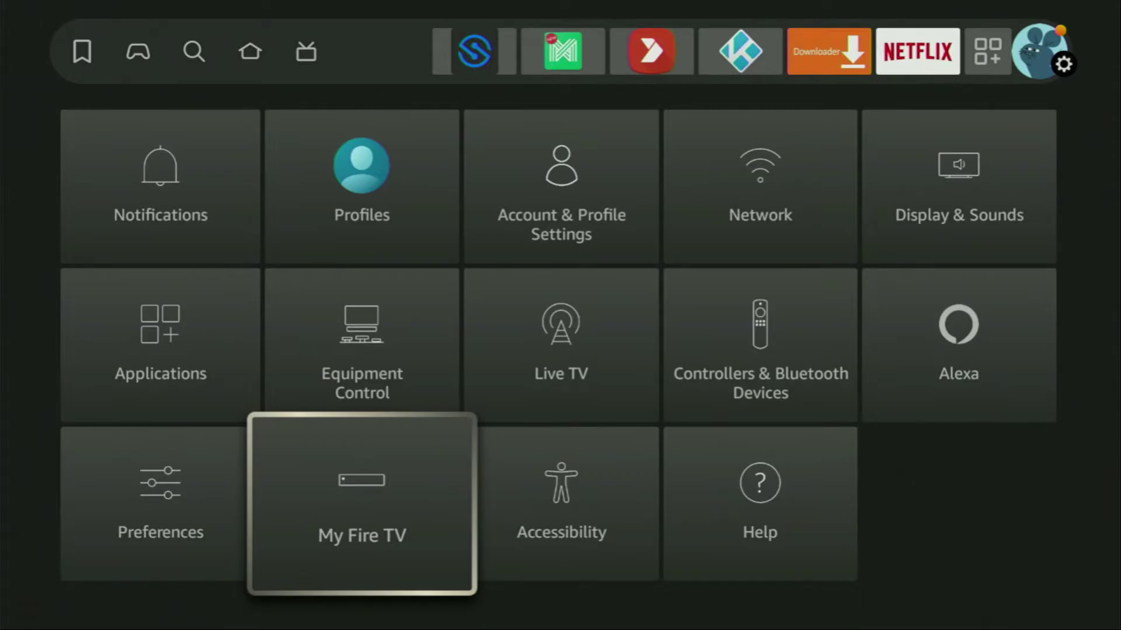
key("Return")
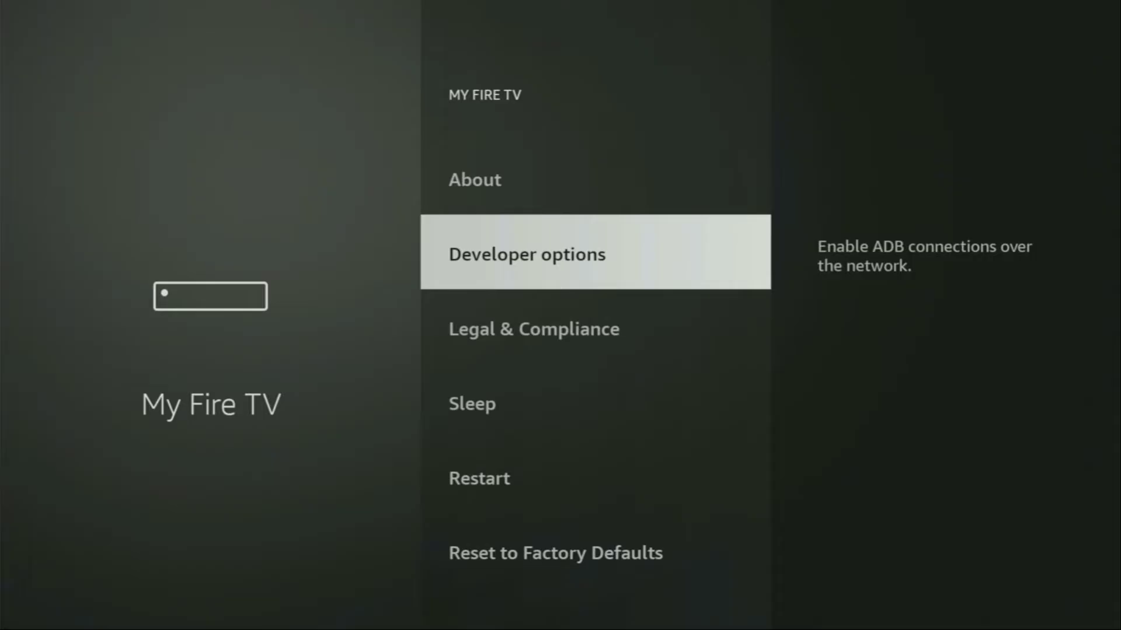
Select the Fire TV Stick 4K Max entry under About repeatedly to unlock the developer options, and return to My Fire TV.
key("Up")
key("Return")
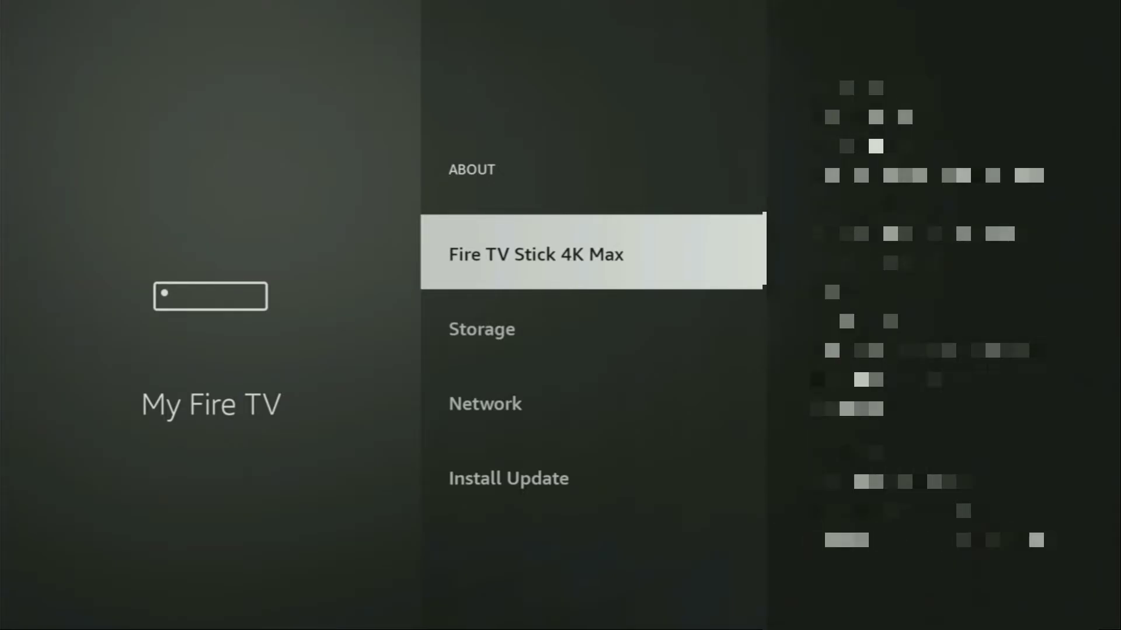
key("Return")
key("Return")
key("Return")
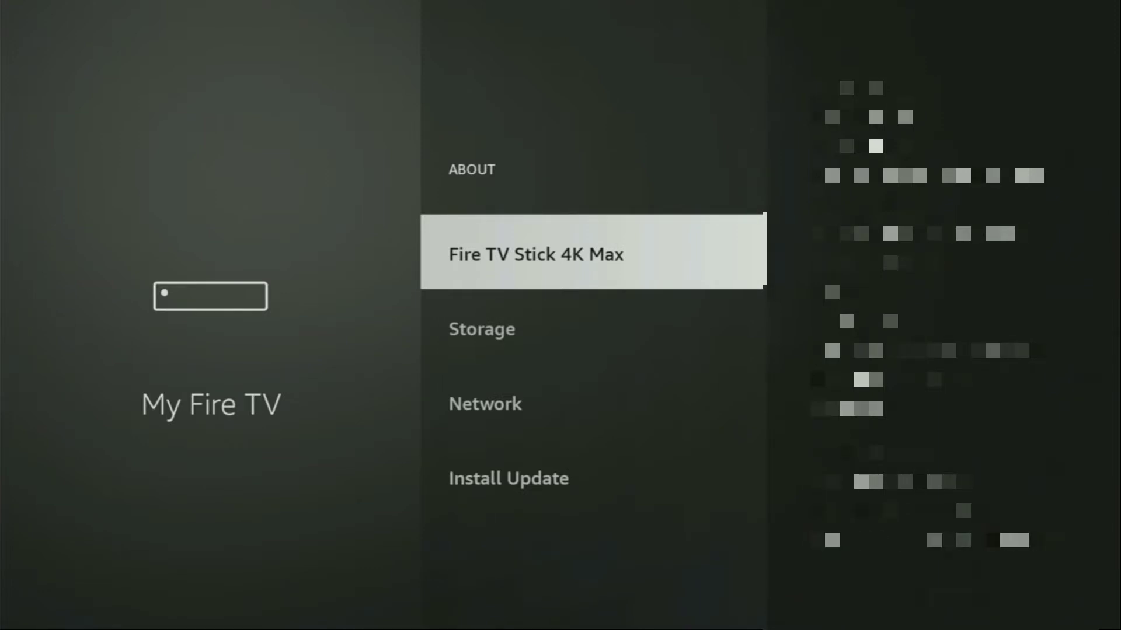
key("Escape")
Turn on ADB debugging in the Developer options.
key("Down")
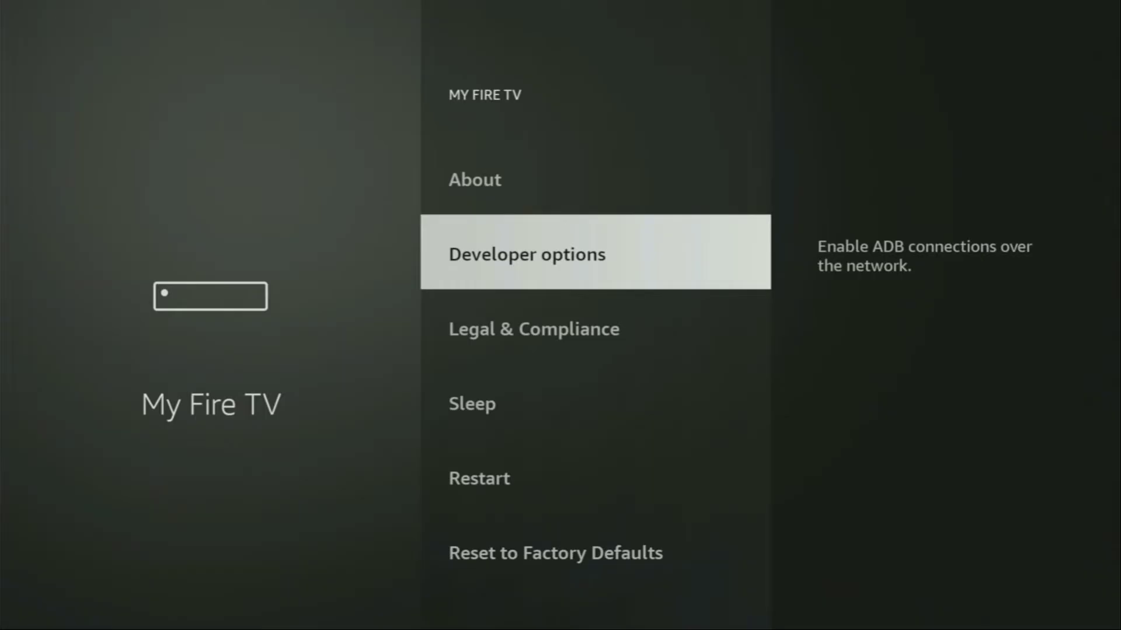
key("Return")
key("Return")
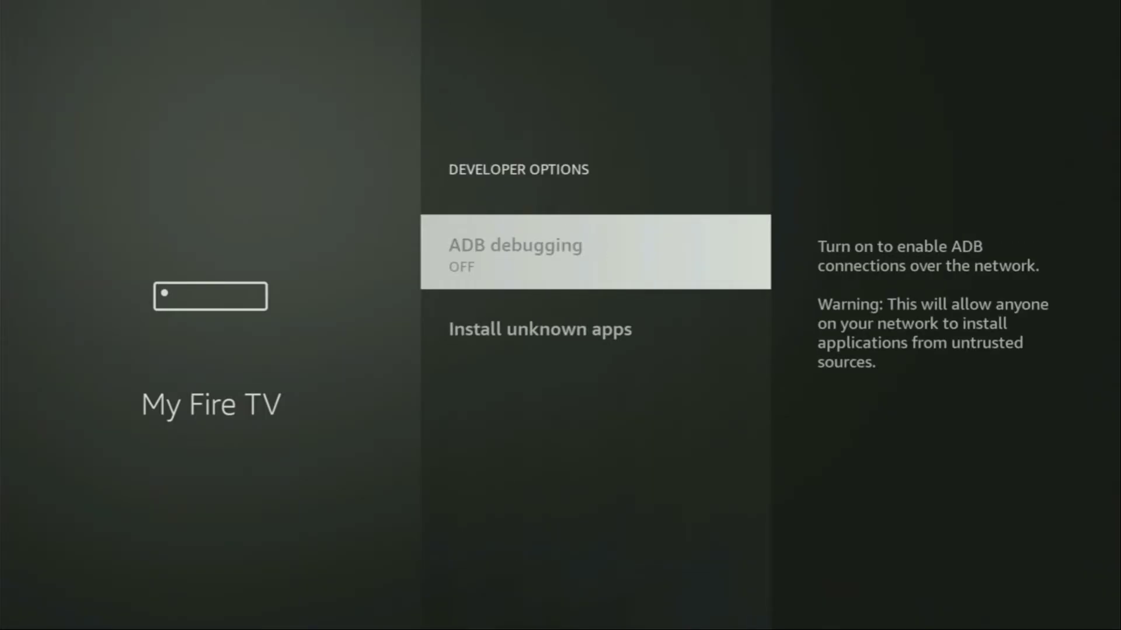
key("Return")
key("Down")
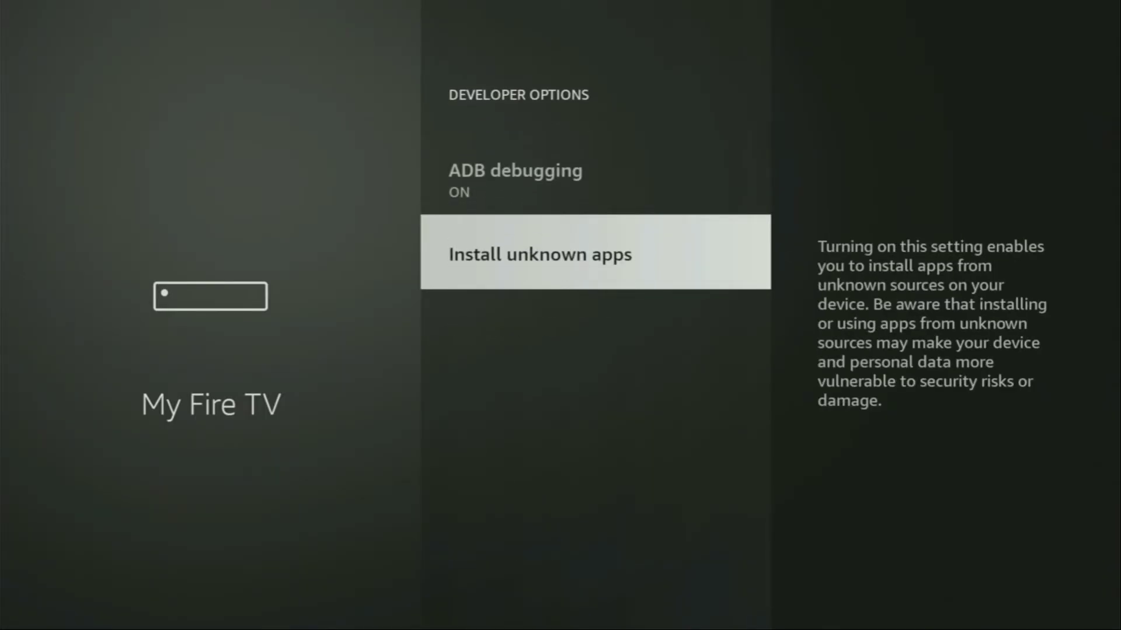
Check the permission of Downloader in the Install unknown apps list.
key("Return")
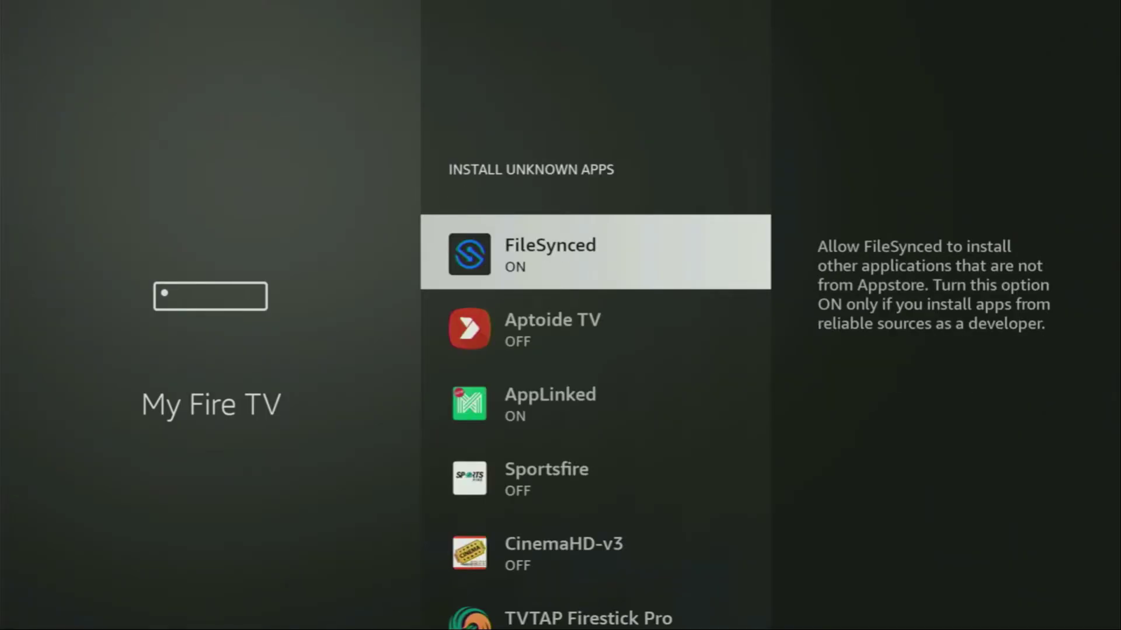
key("Down")
key("Down")
key("Down")
key("Down")
key("Down")
key("Down")
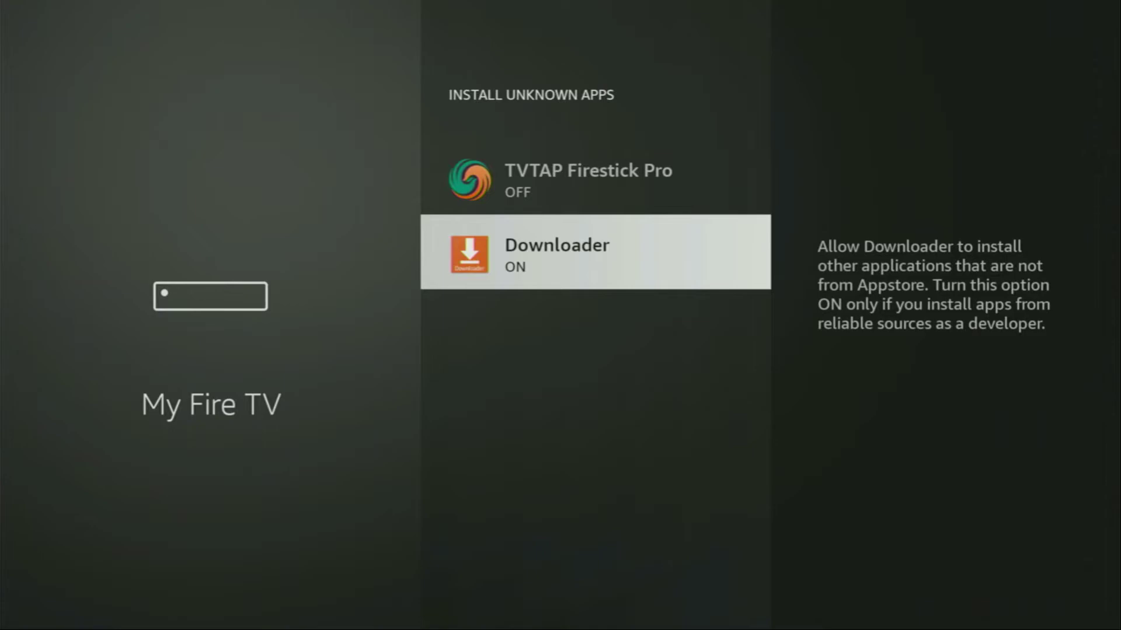
Return to the home screen and open the full list of installed apps and channels.
key("Home")
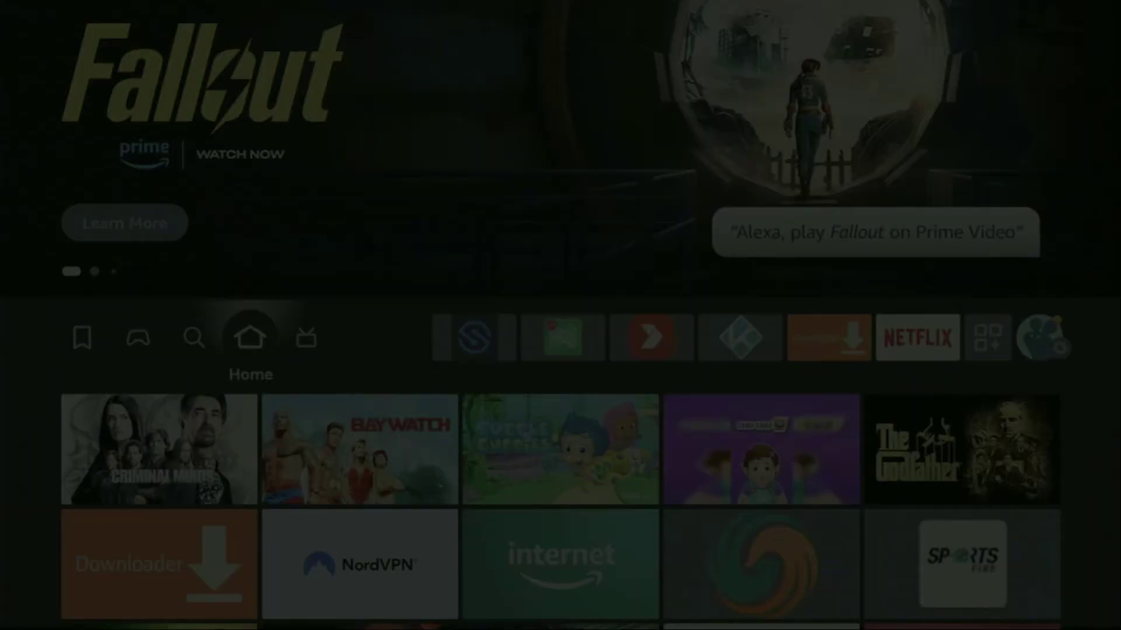
key("Right")
key("Right")
key("Right")
key("Right")
key("Right")
key("Right")
key("Right")
key("Right")
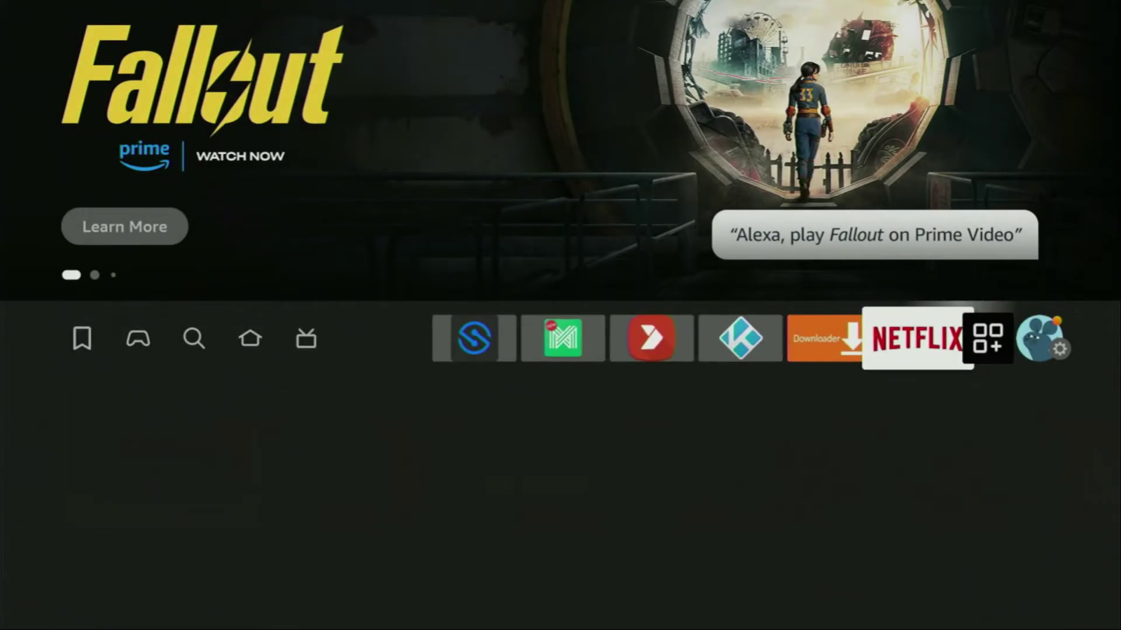
key("Return")
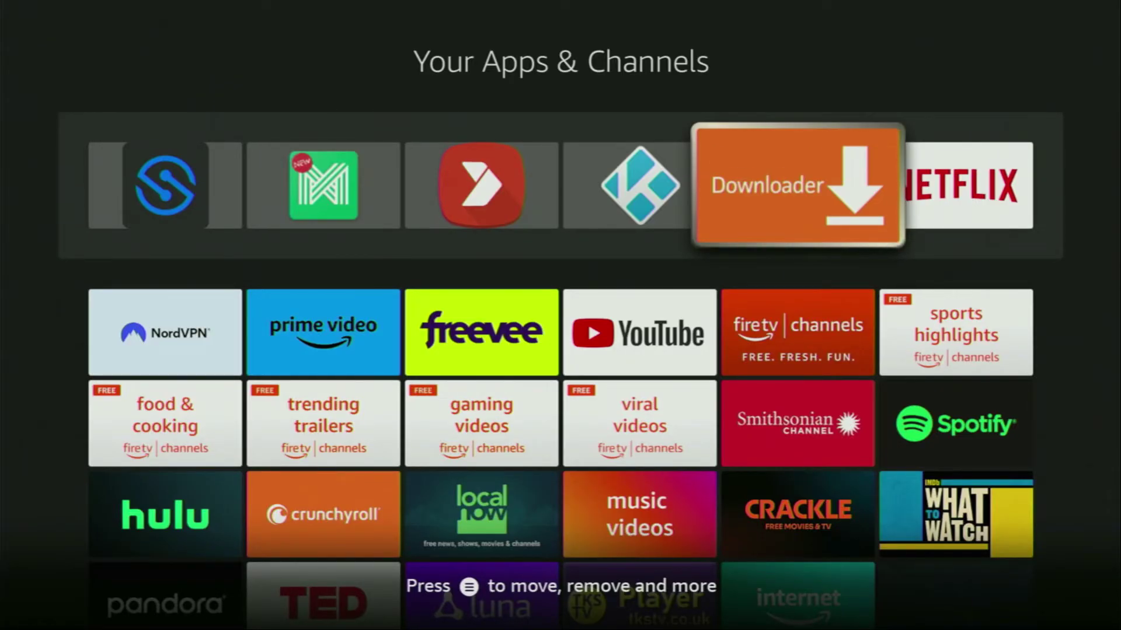
Launch NordVPN from the apps and channels list.
key("Down")
key("Left")
key("Left")
key("Left")
key("Left")
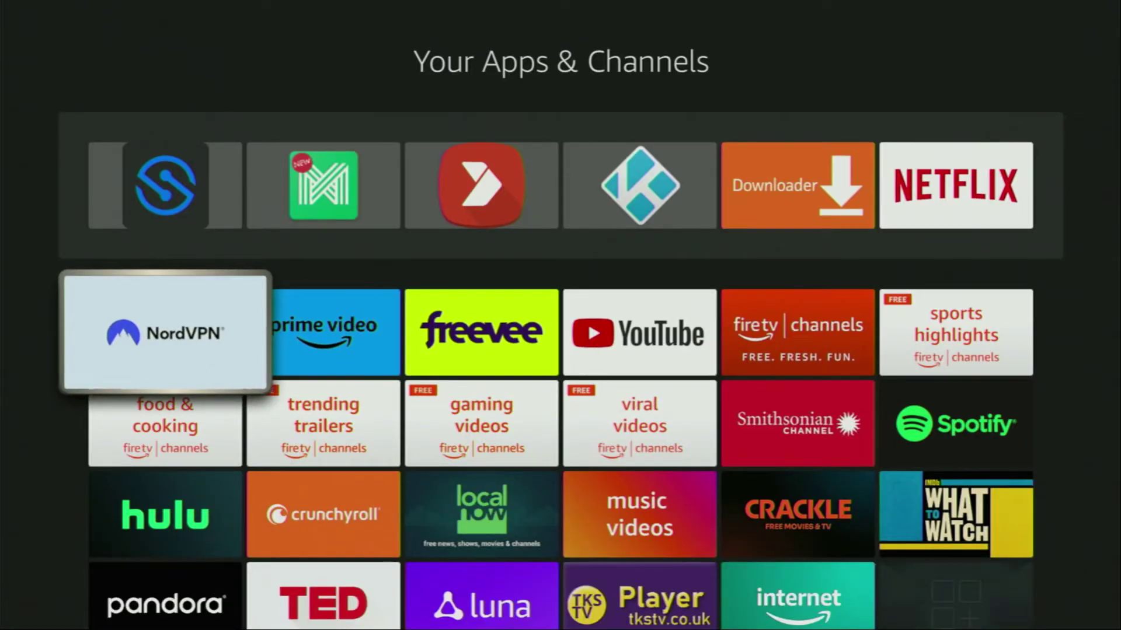
key("Return")
Connect the VPN to a server in Greece from the All Countries list.
key("Left")
key("Down")
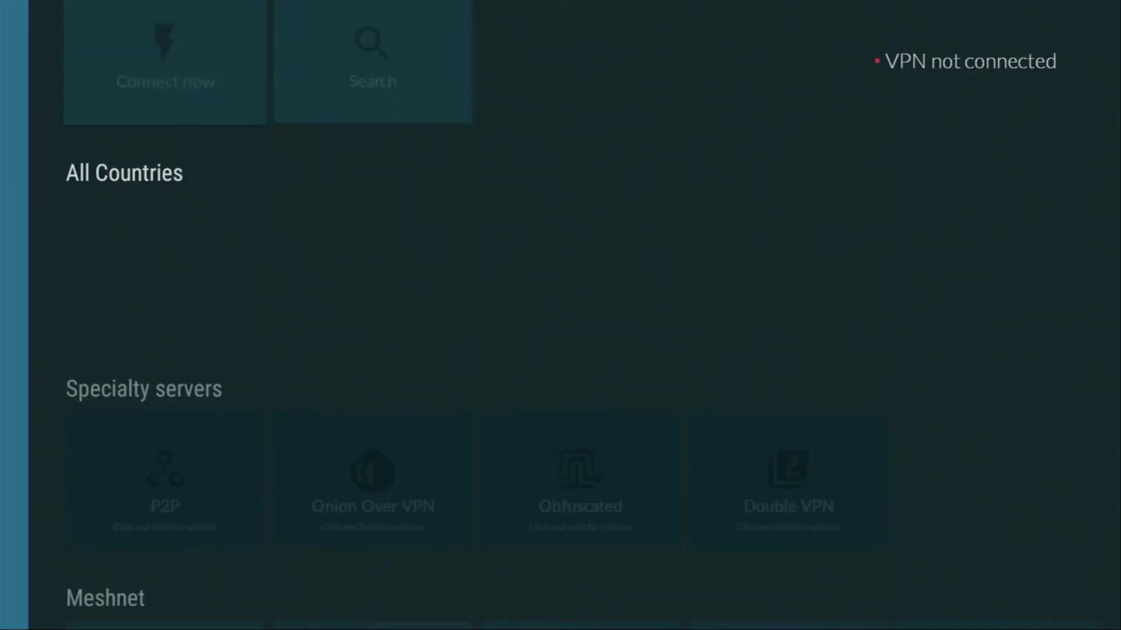
key("Right")
key("Right")
key("Right")
key("Right")
key("Right")
key("Right")
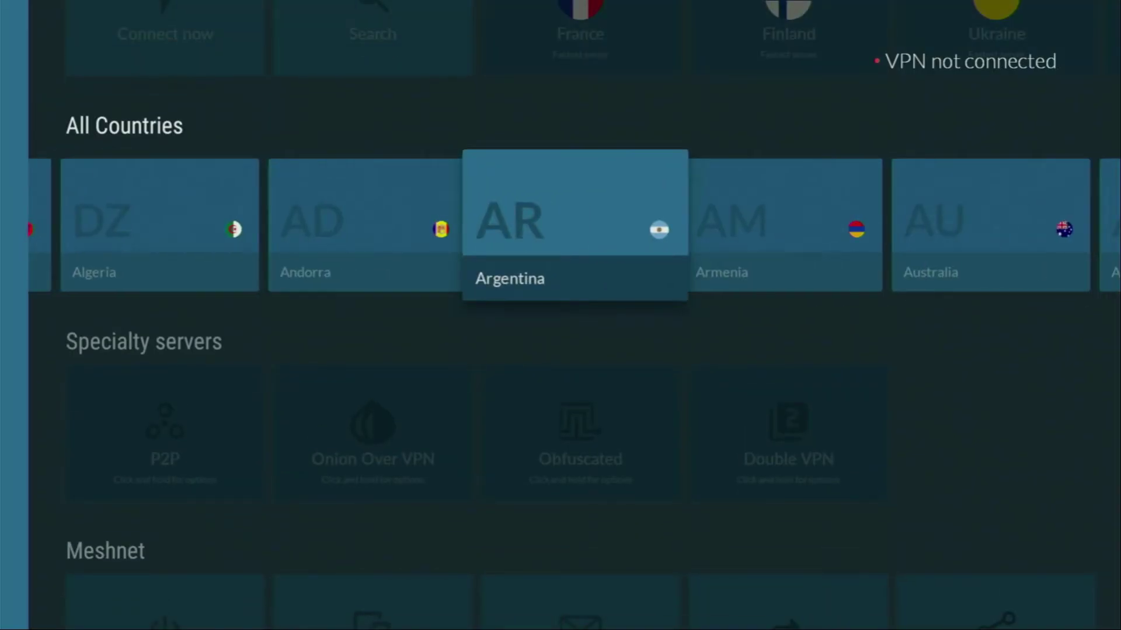
key("Right")
key("Right")
key("Right")
key("Right")
key("Right")
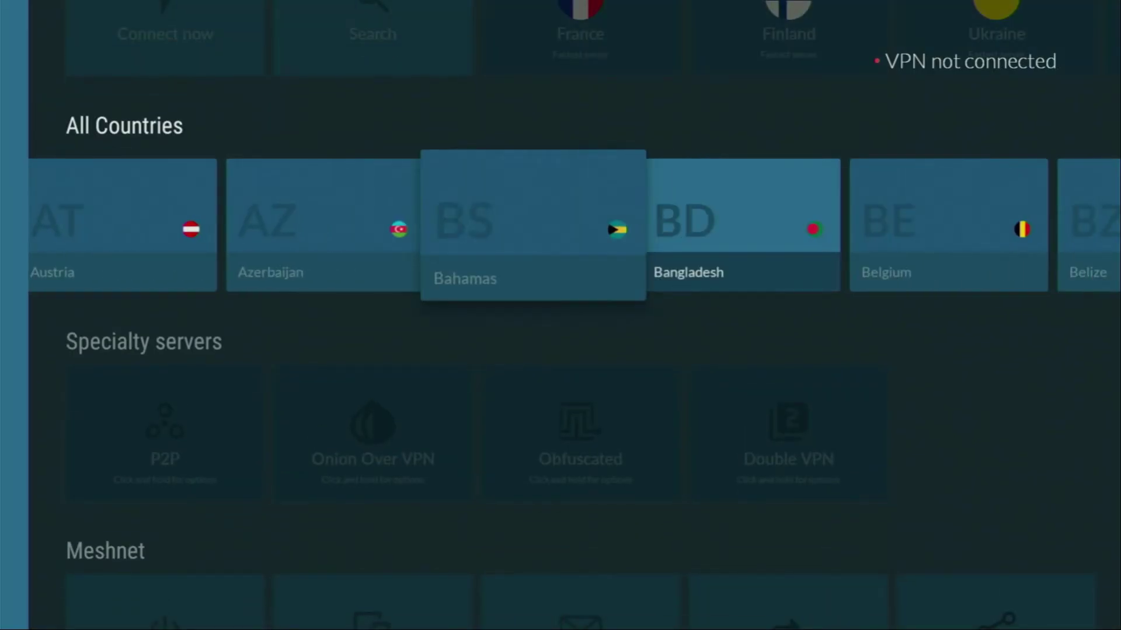
key("Right")
key("Right")
key("Right")
key("Right")
key("Right")
key("Right")
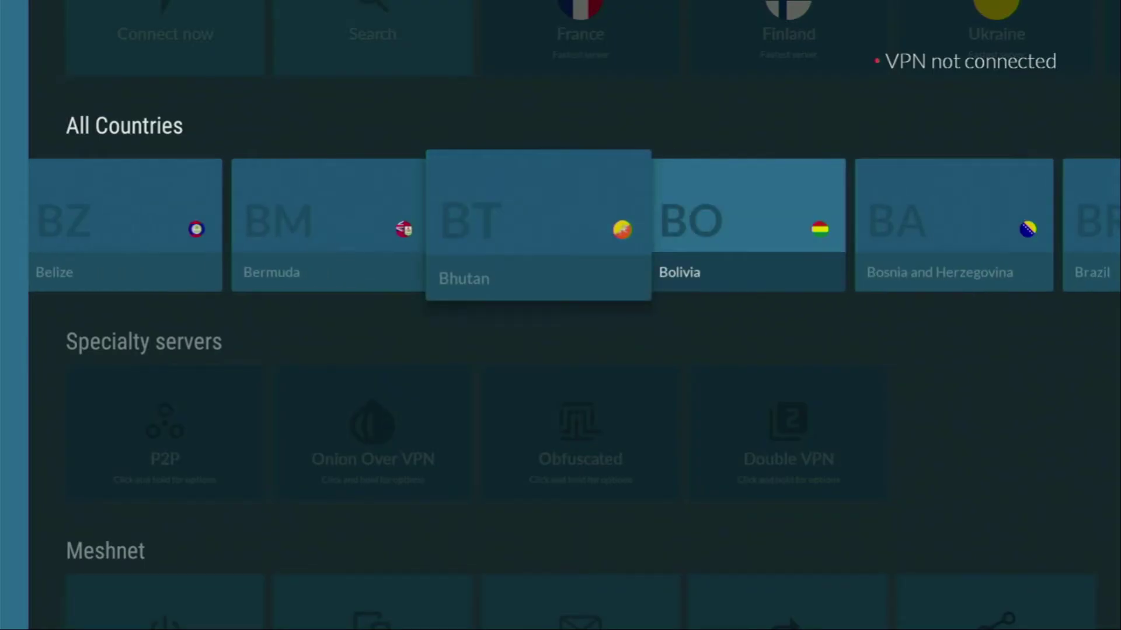
key("Right")
key("Right")
key("Right")
key("Right")
key("Right")
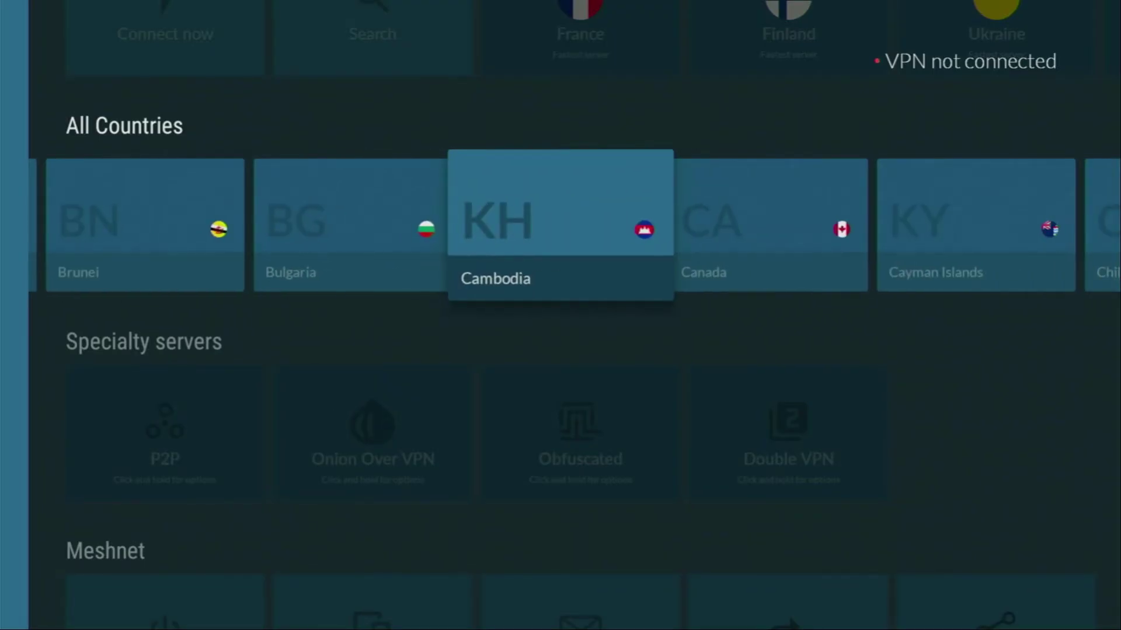
key("Right")
key("Right")
key("Right")
key("Right")
key("Right")
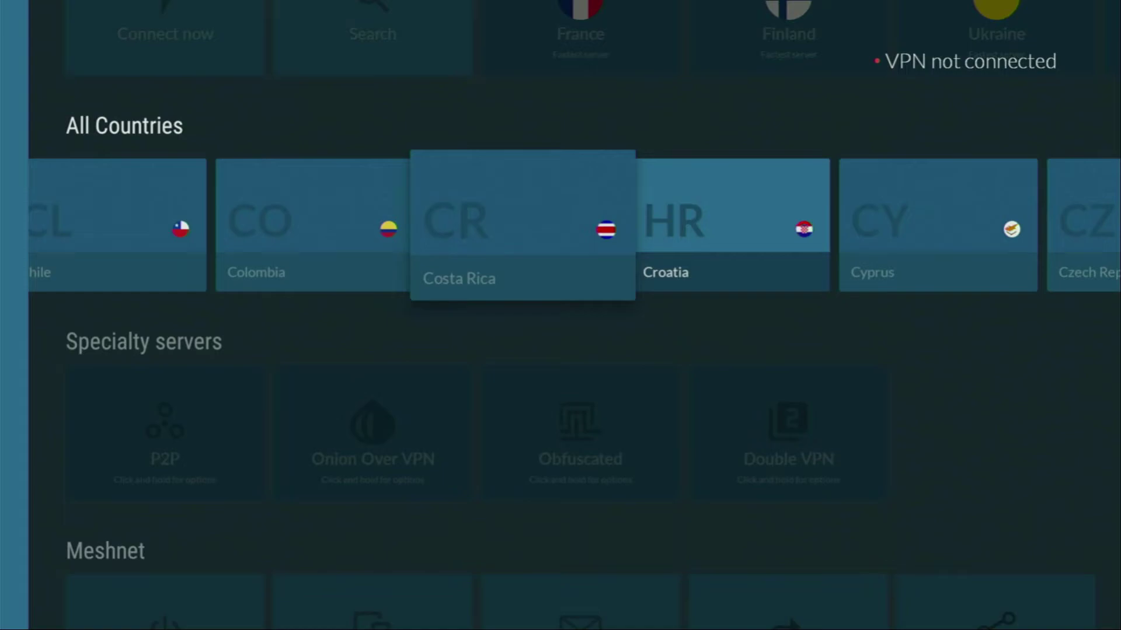
key("Right")
key("Right")
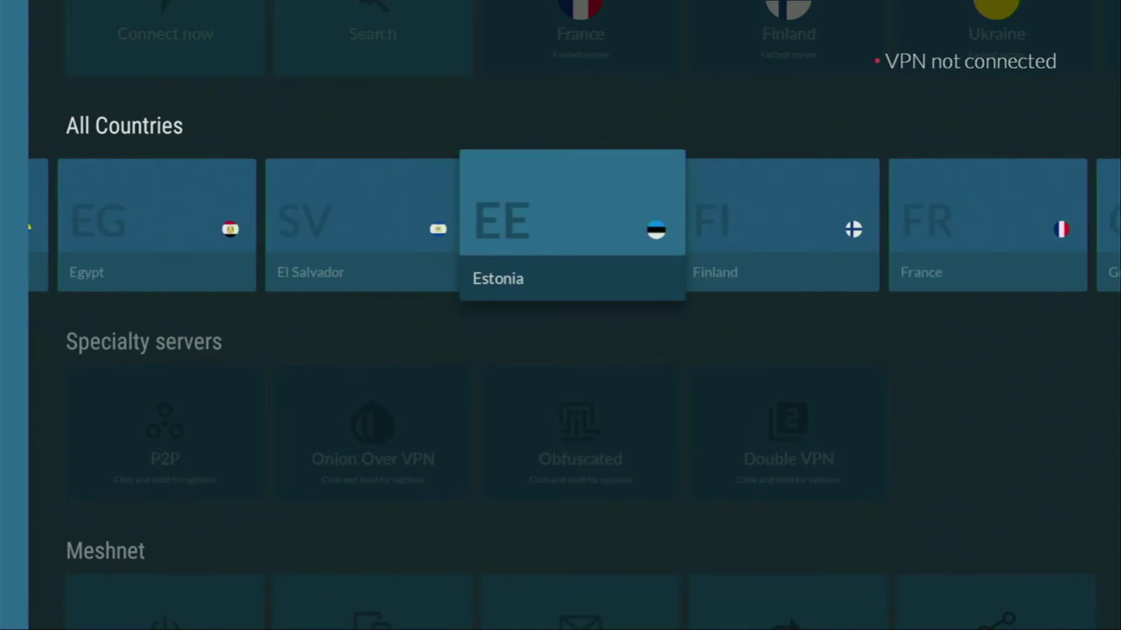
key("Right")
key("Right")
key("Right")
key("Right")
key("Right")
key("Right")
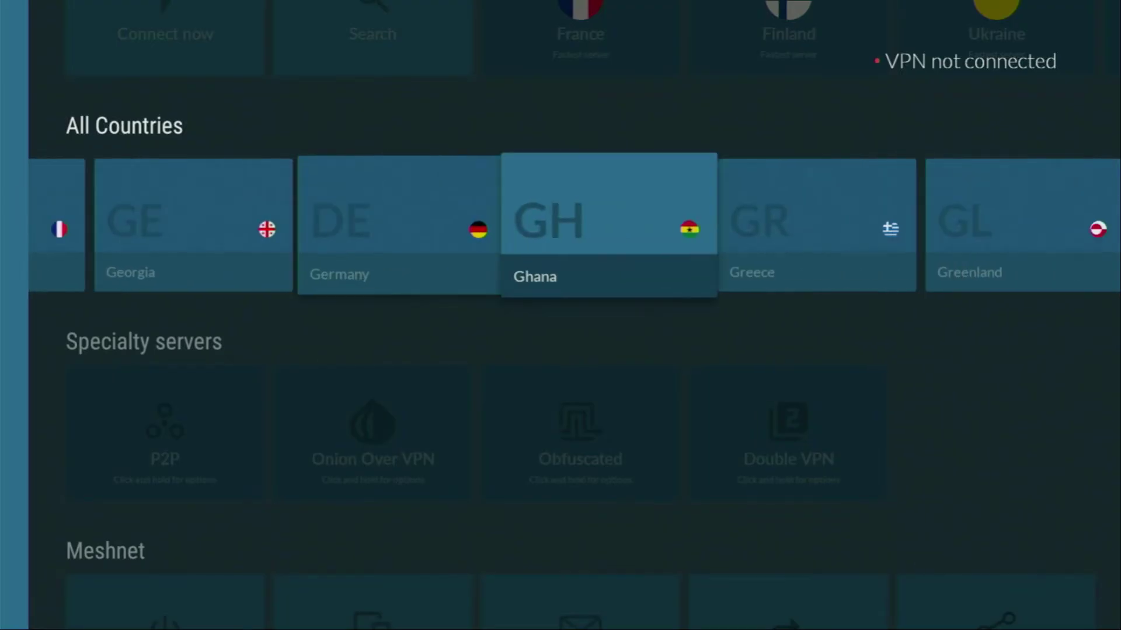
key("Left")
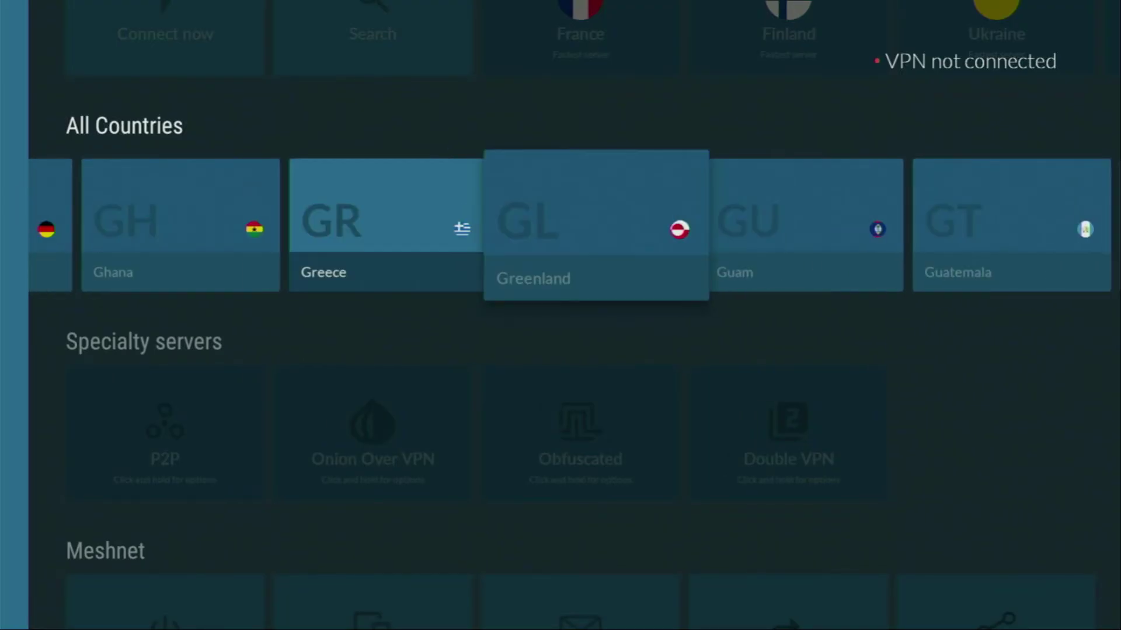
key("Return")
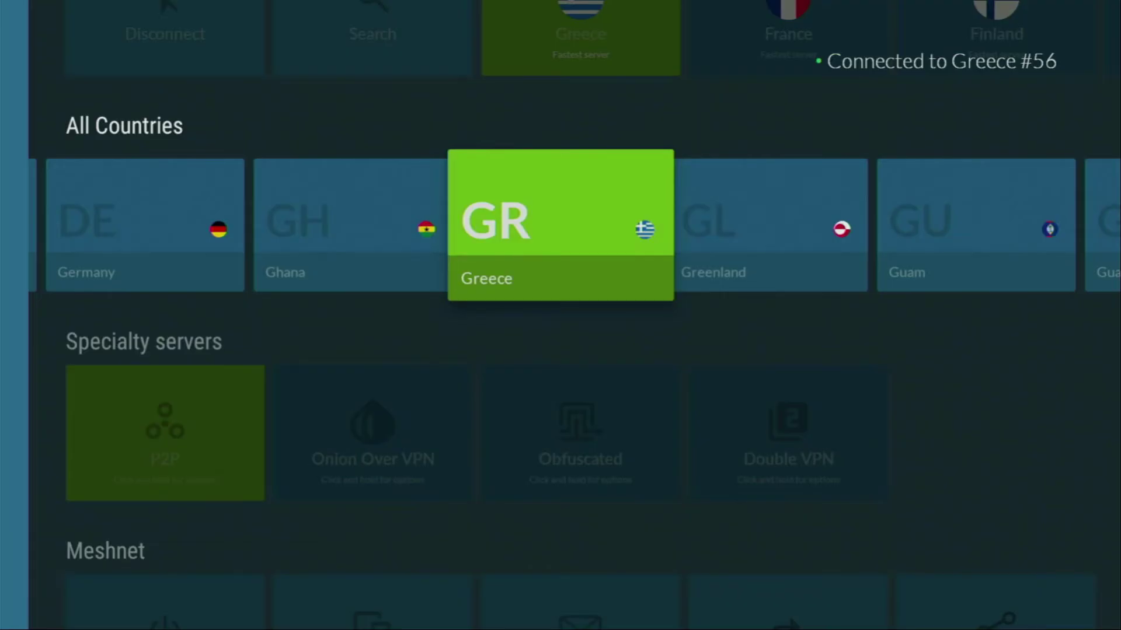
Examine the Greece entry in the Home row and the countries listed after Greece under All Countries.
key("Up")
key("Right")
key("Right")
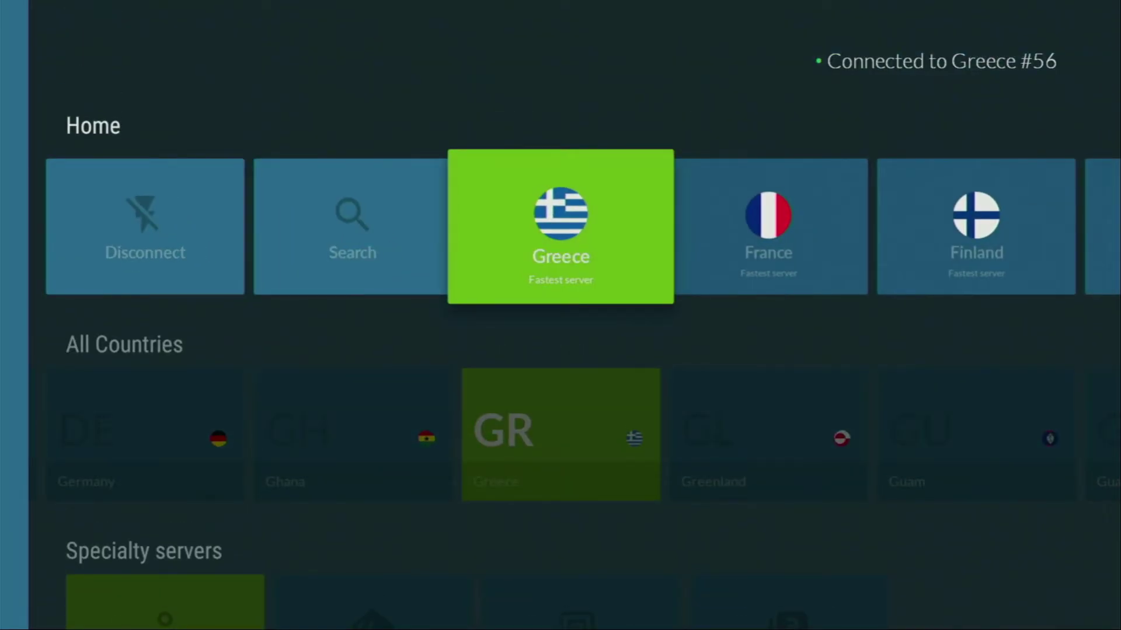
key("Down")
key("Right")
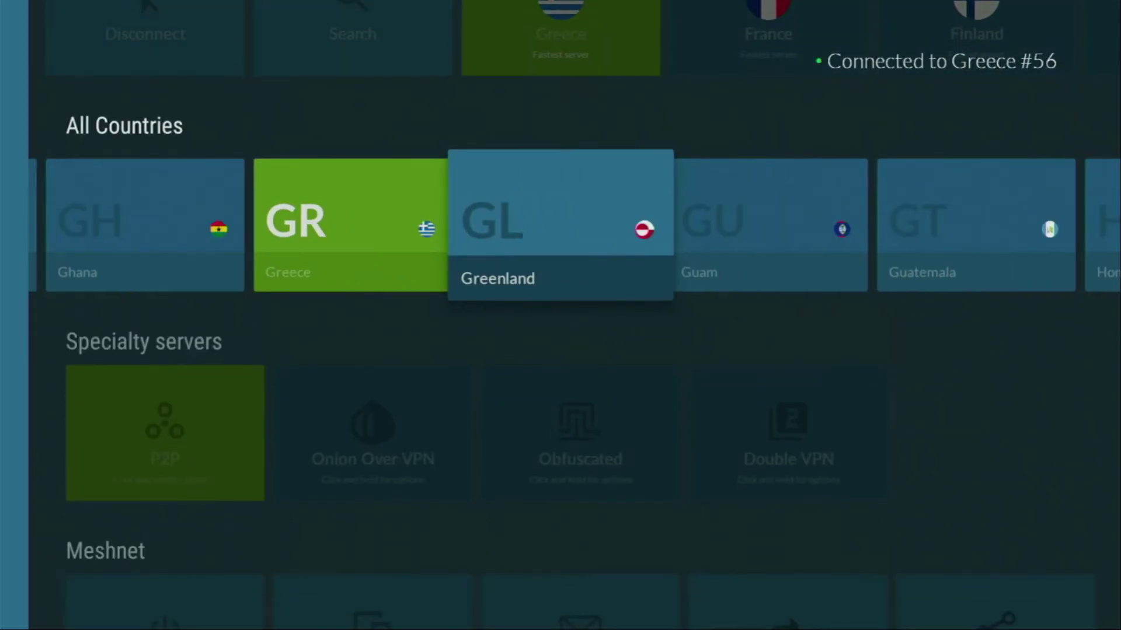
key("Right")
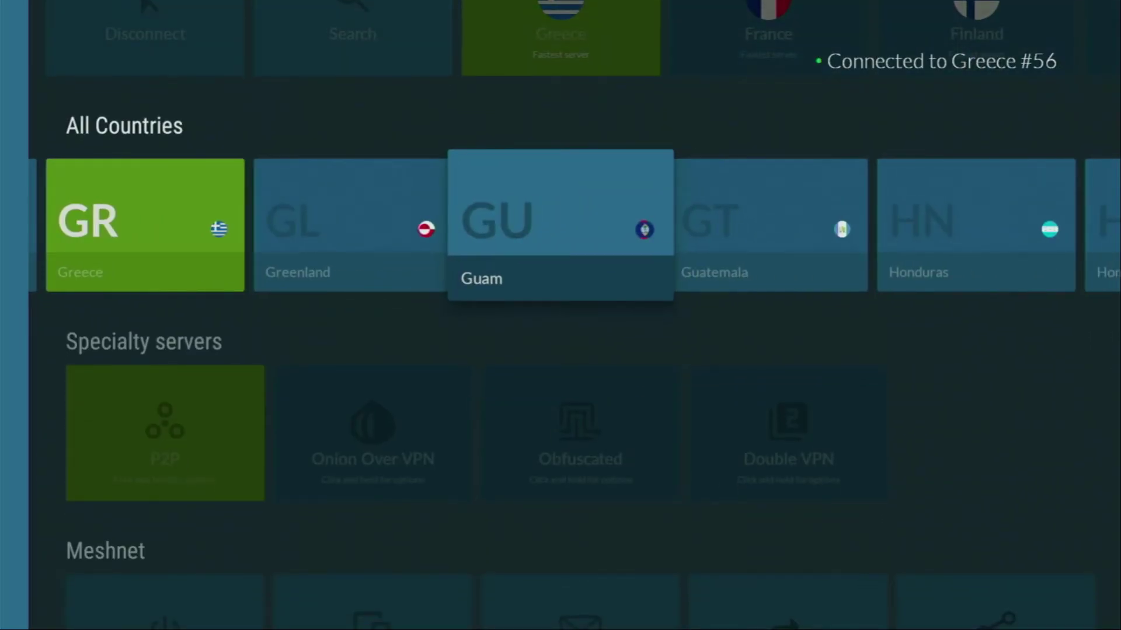
key("Right")
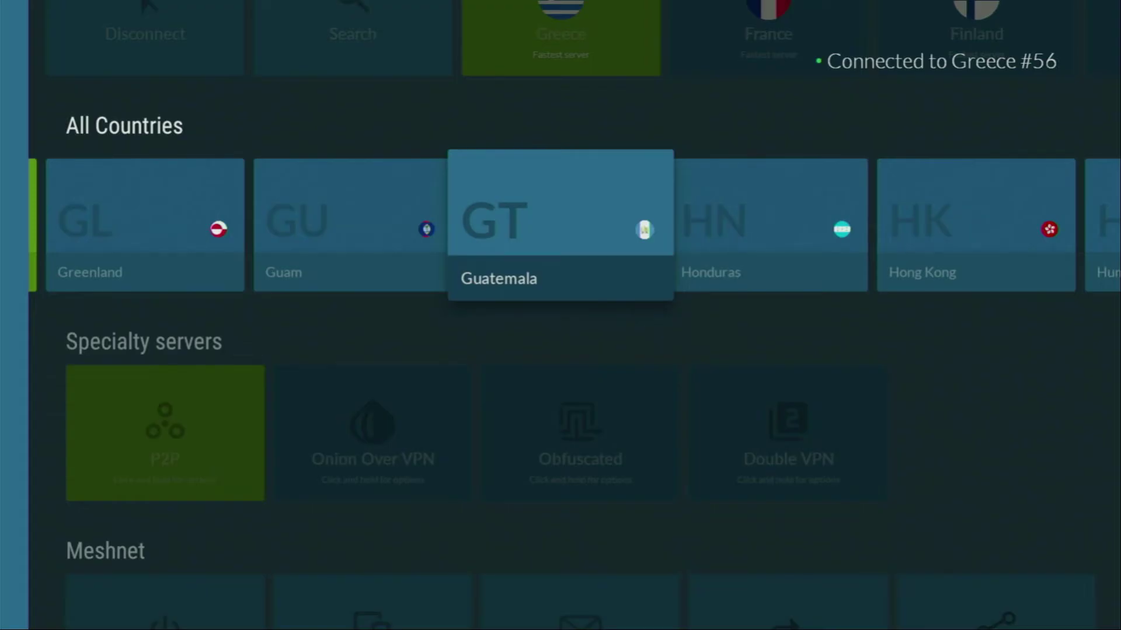
key("Right")
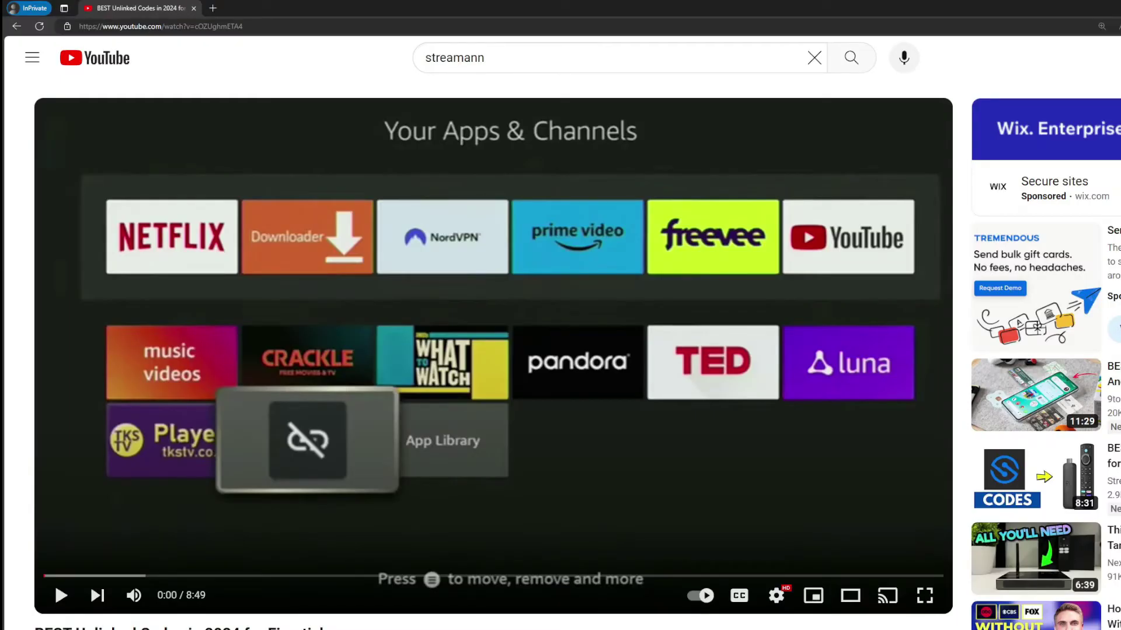
Switch to YouTube in the browser, expand the Unlinked codes video's description and view the NordVPN offer linked as topvpnoffer.com.
scroll(500, 553, "down", 6)
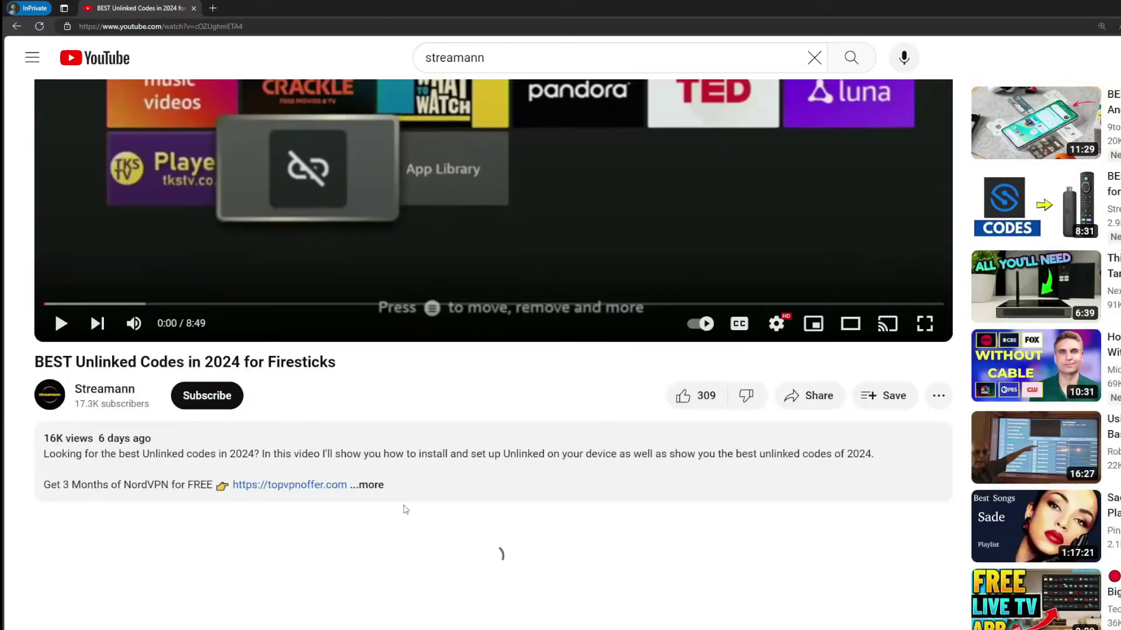
left_click(366, 346)
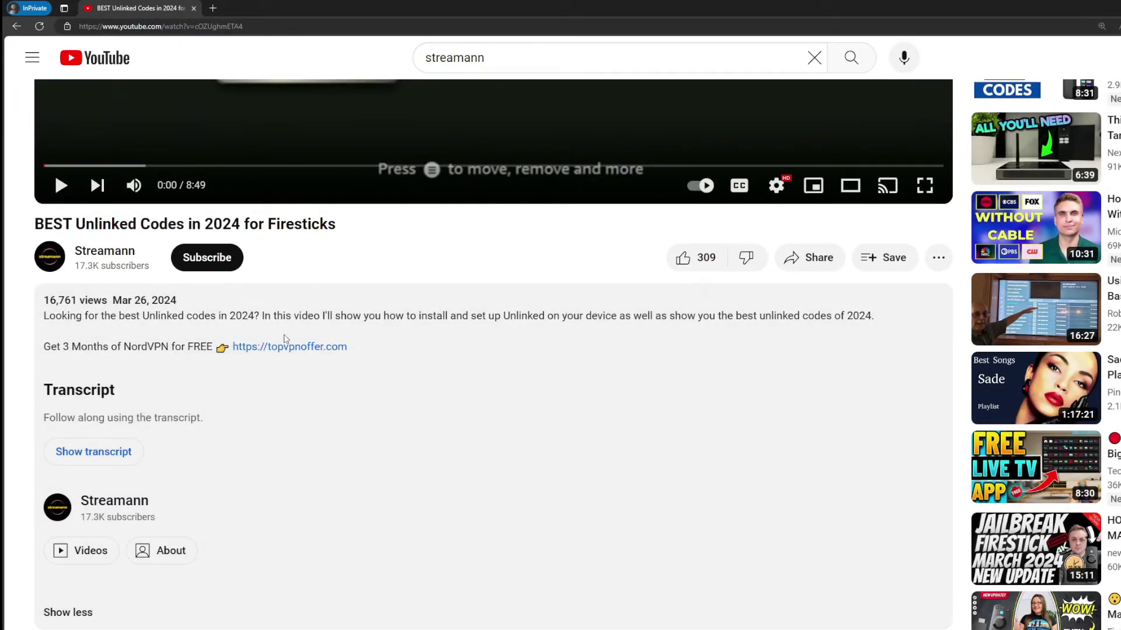
scroll(297, 347, "down", 5)
left_click_drag(386, 488, 304, 463)
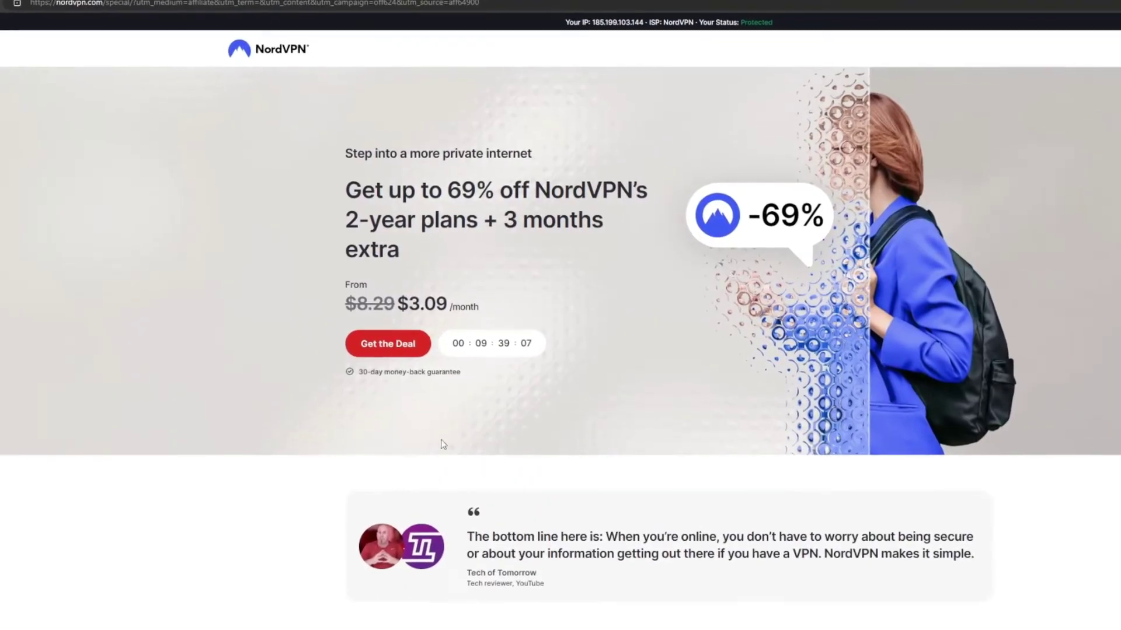
left_click_drag(500, 218, 622, 244)
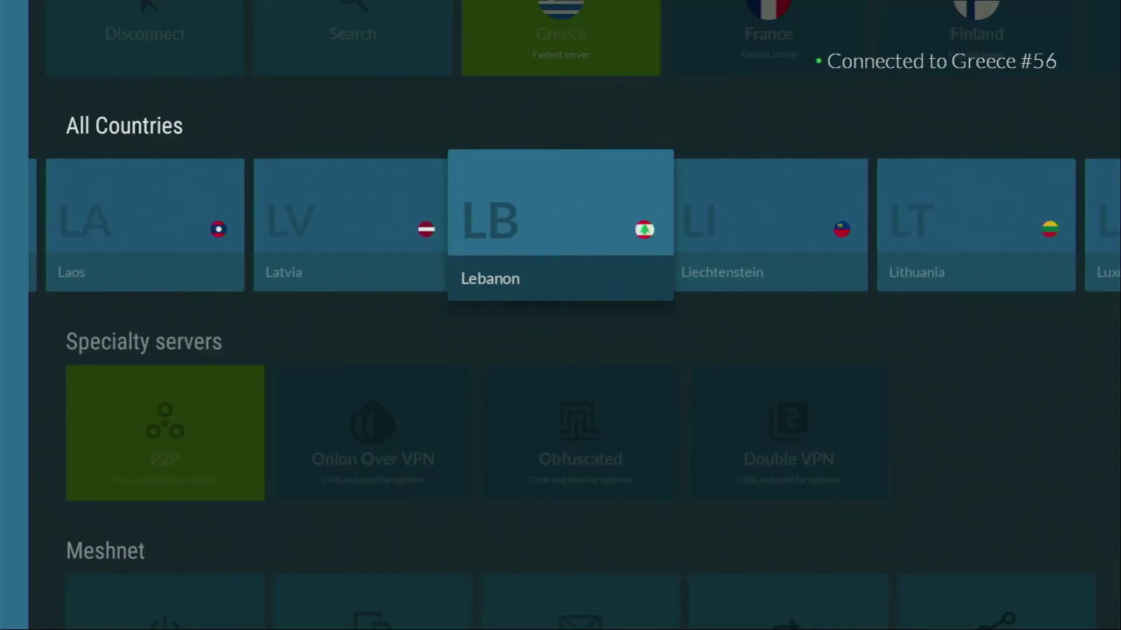
Examine the countries from Lebanon through Nepal in NordVPN's All Countries list.
key("Right")
key("Right")
key("Right")
key("Right")
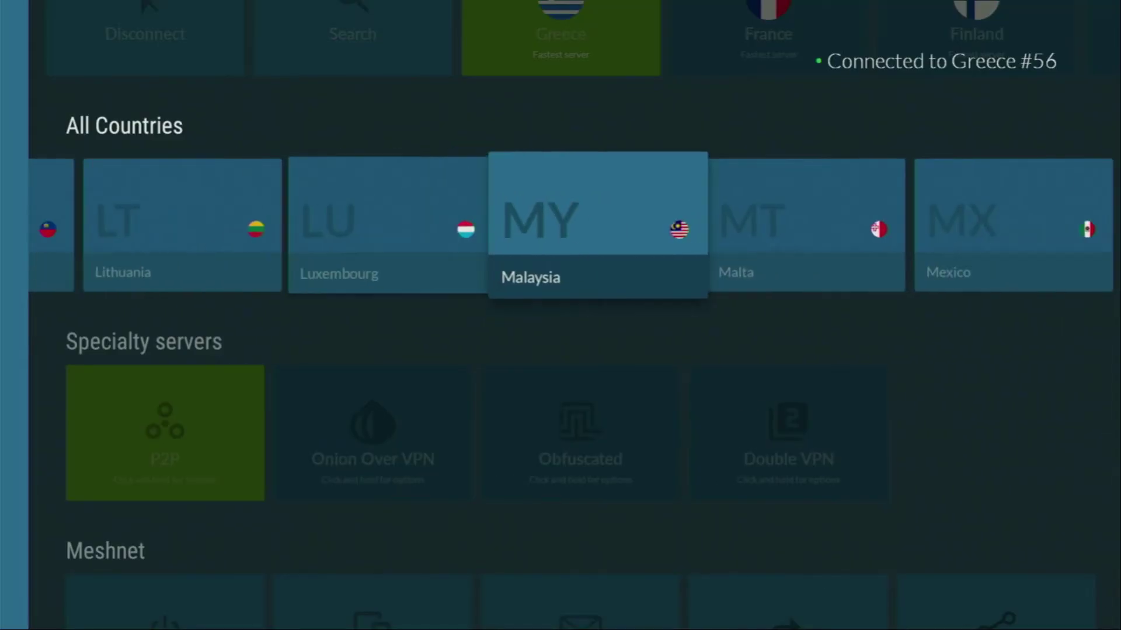
key("Right")
key("Right")
key("Right")
key("Right")
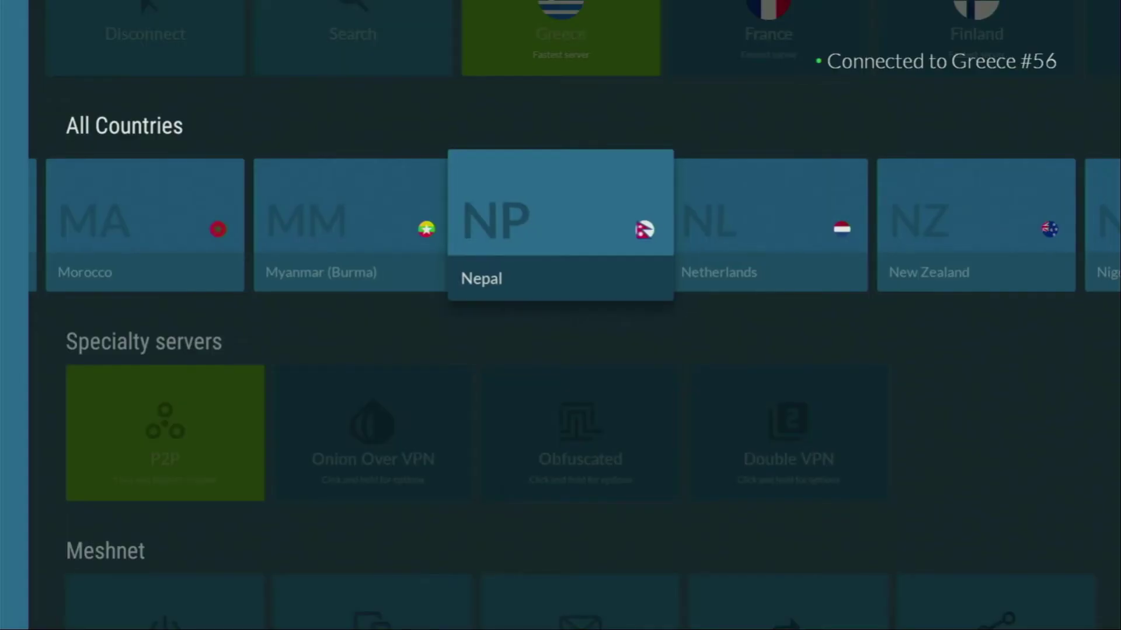
Launch Downloader from the apps and channels list and switch to its Home page.
key("Up")
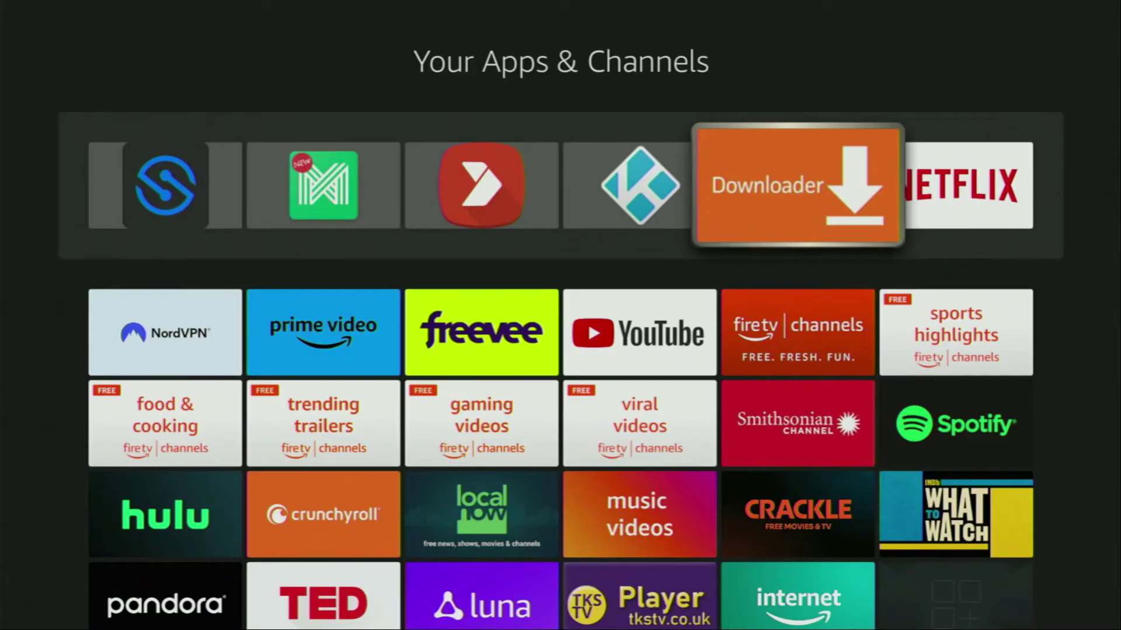
key("Return")
key("Left")
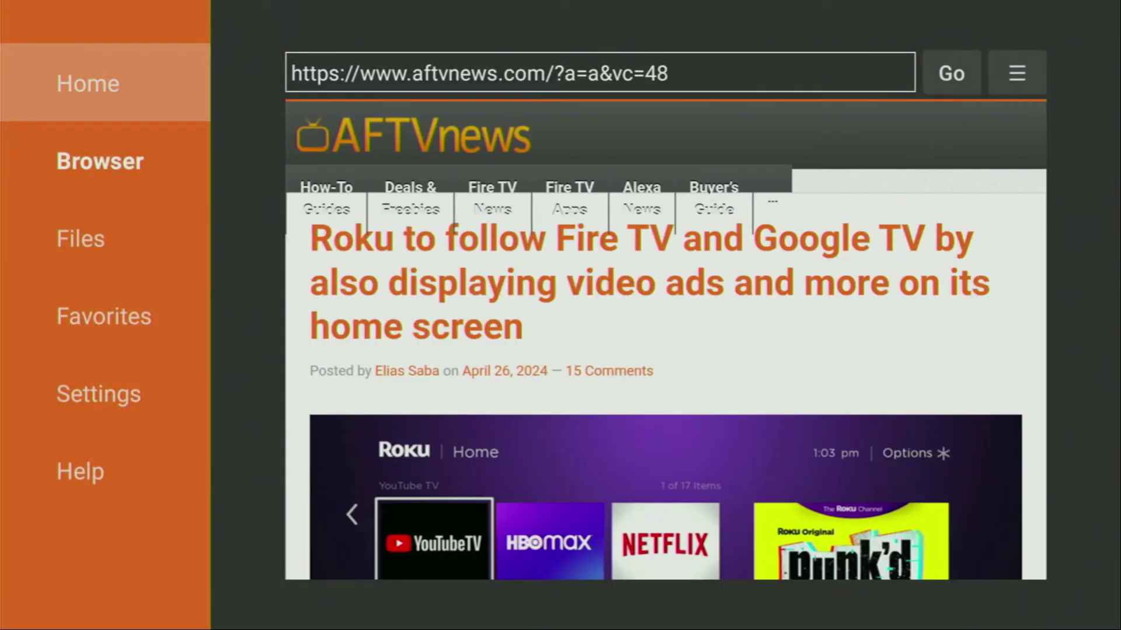
key("Return")
Enter the code 108545 in the URL or search field on Downloader's Home page.
key("Right")
key("Up")
key("Return")
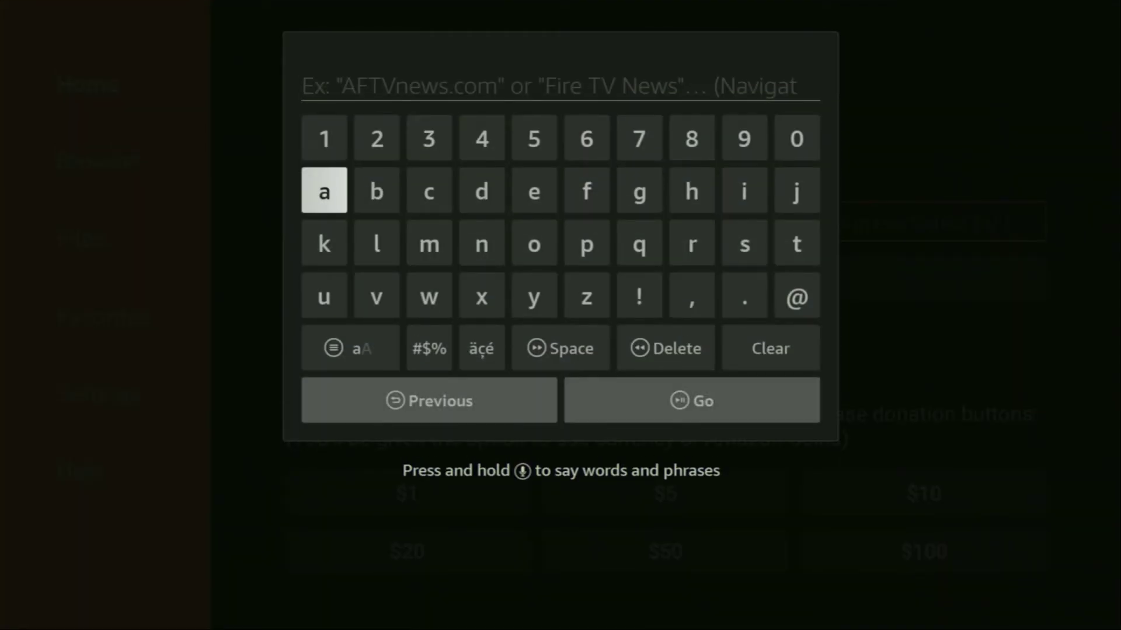
key("Up")
key("Return")
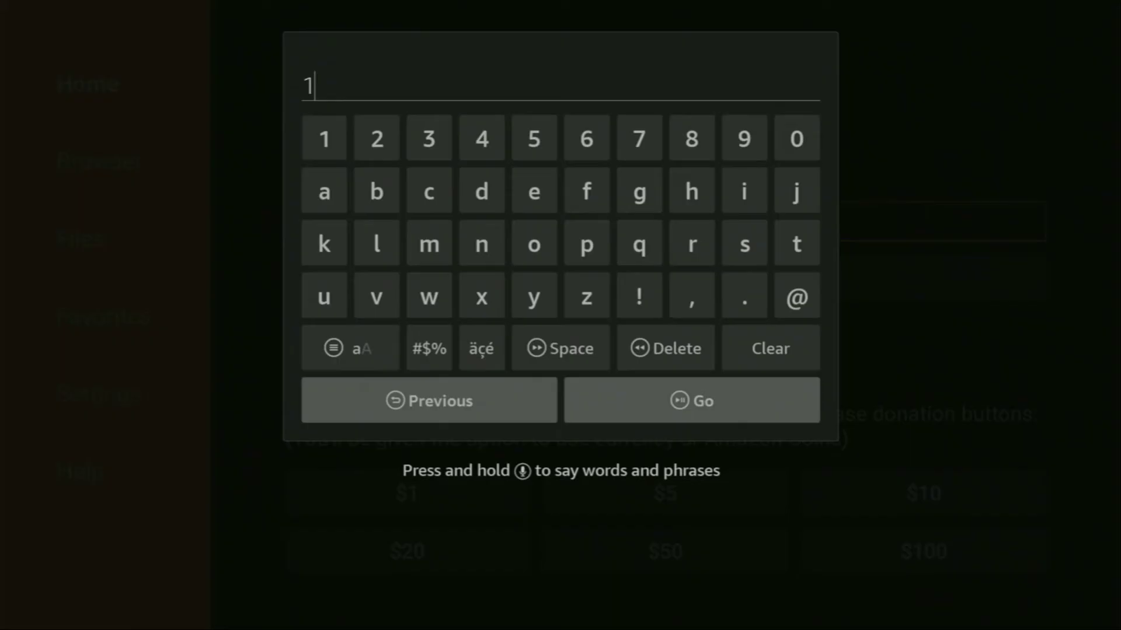
key("Left")
key("Return")
key("Left")
key("Left")
key("Return")
key("Left")
key("Left")
key("Left")
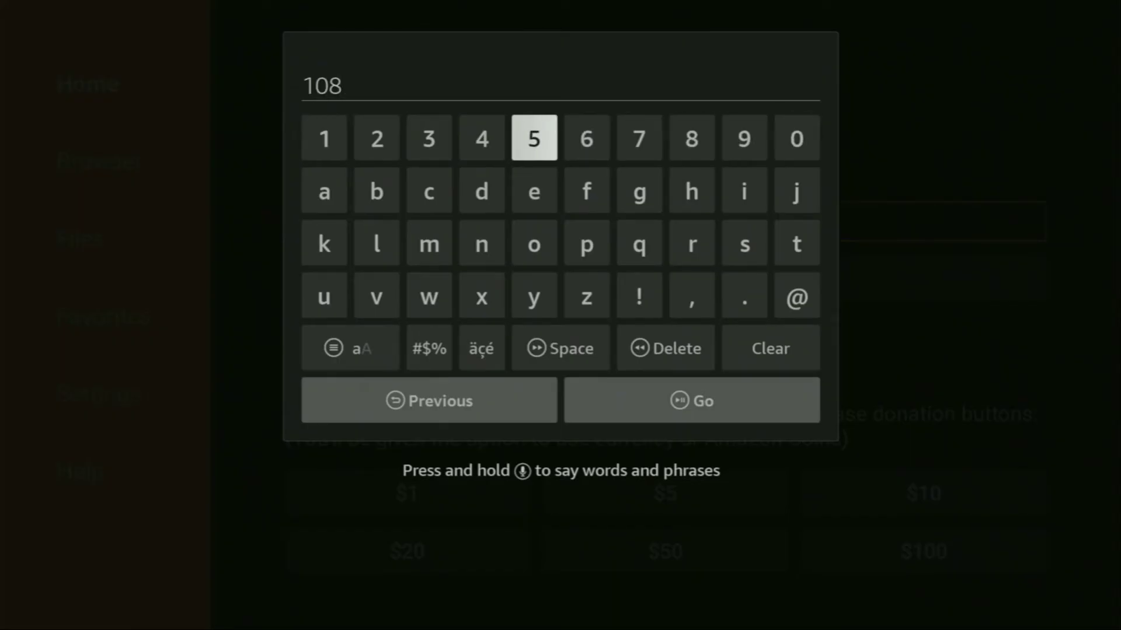
key("Return")
key("Left")
key("Return")
key("Right")
key("Return")
Submit the entered code to download and install the FlixVision_v2.8.1r(2) APK.
key("Down")
key("Down")
key("Down")
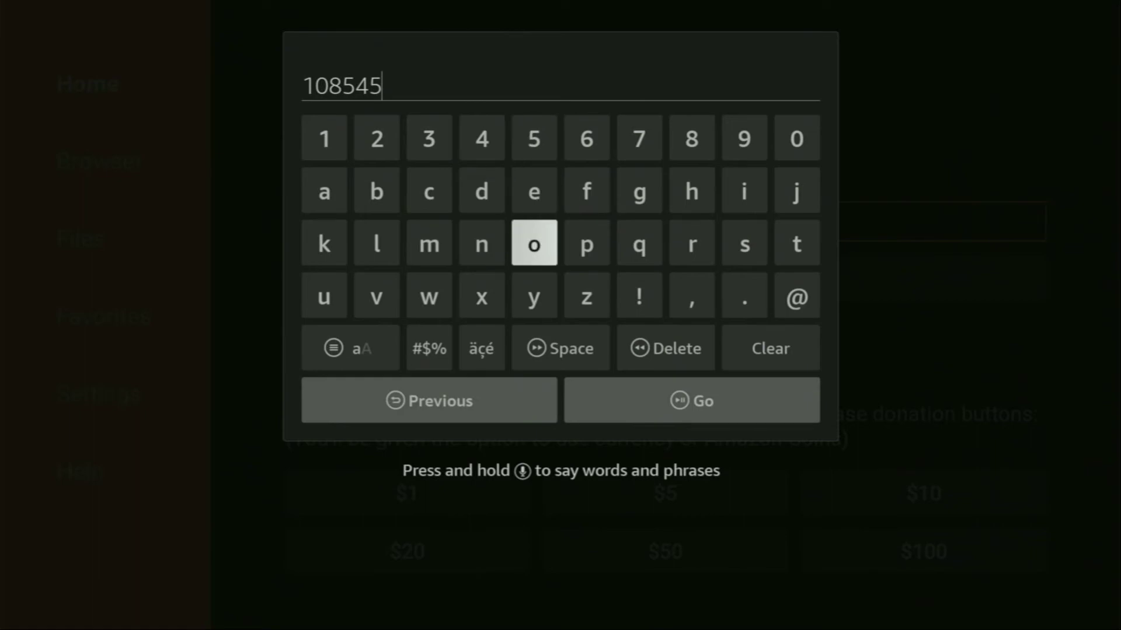
key("Down")
key("Right")
key("Return")
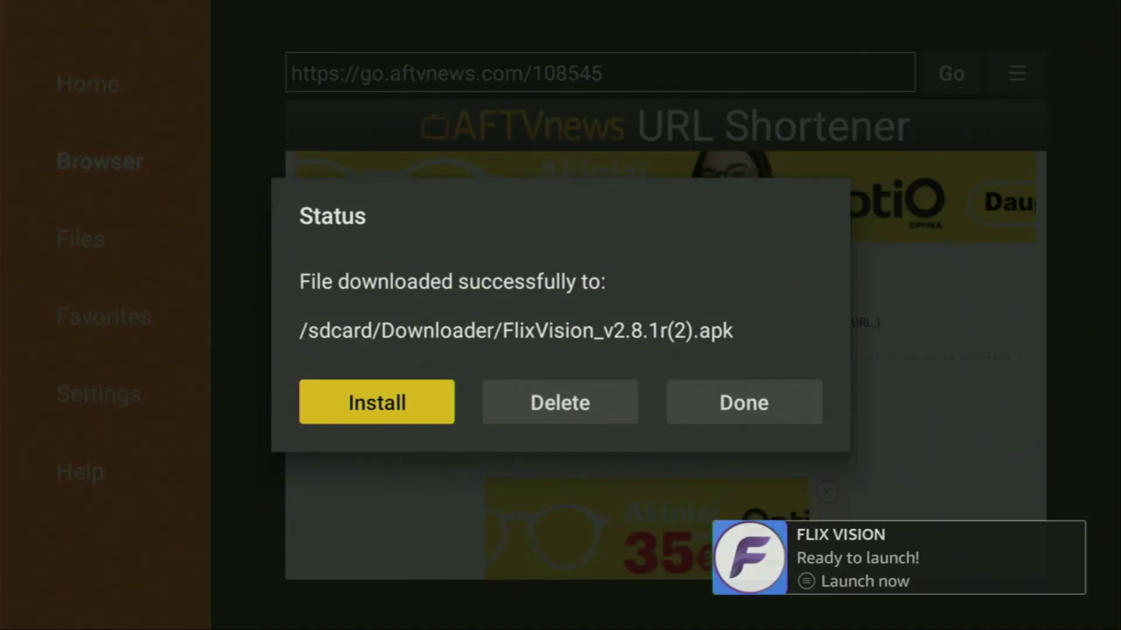
Delete the downloaded FlixVision_v2.8.1r(2).apk file and confirm the deletion.
key("Right")
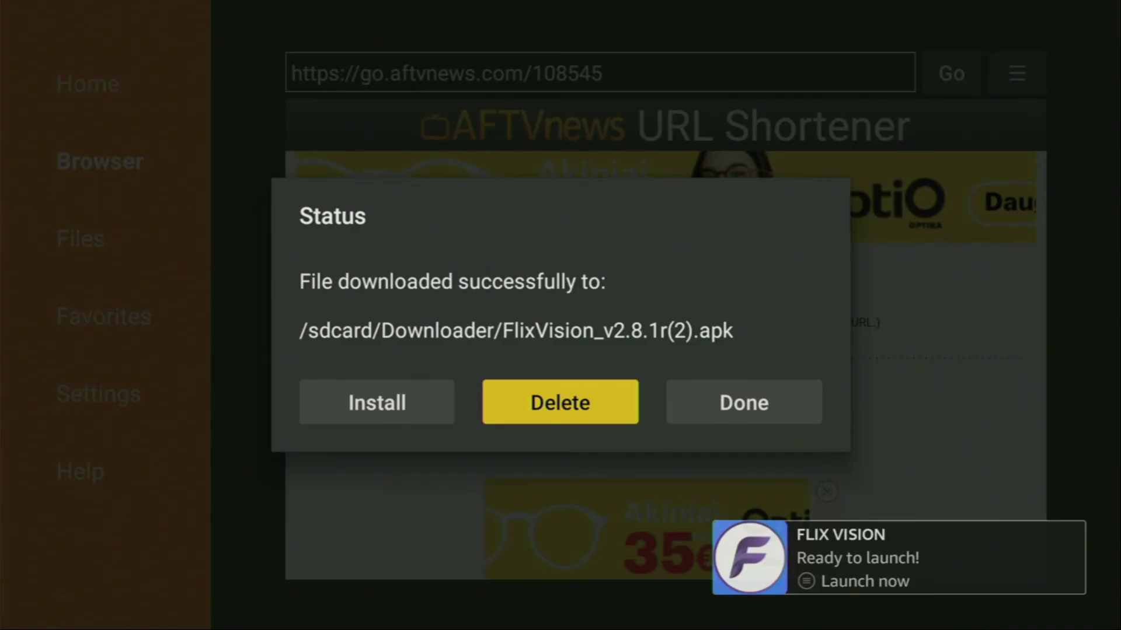
key("Return")
key("Left")
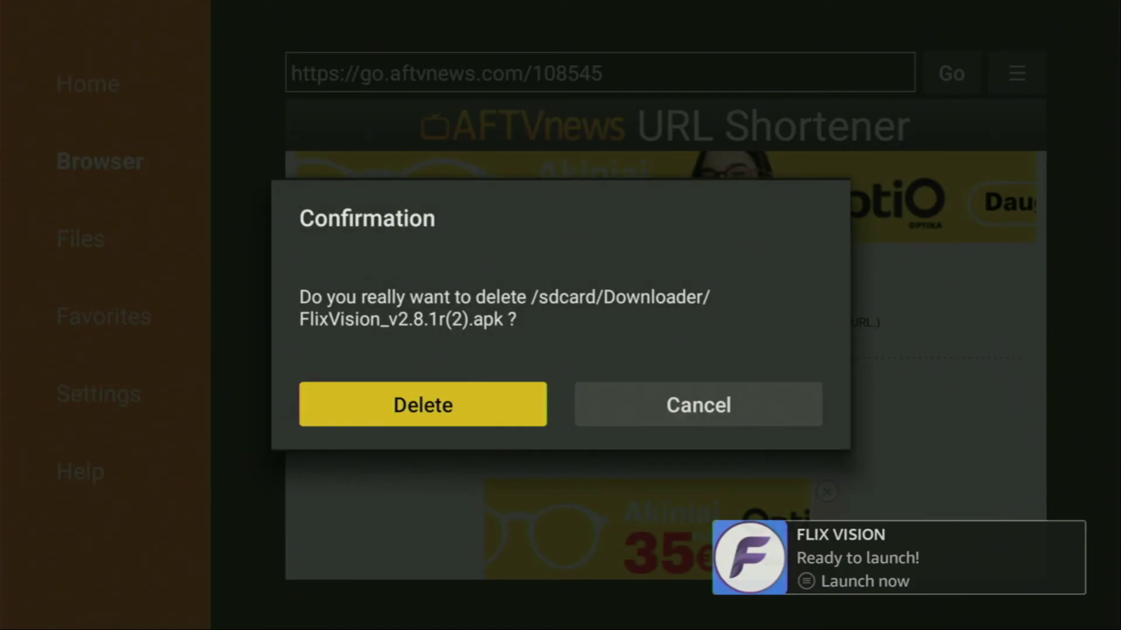
key("Return")
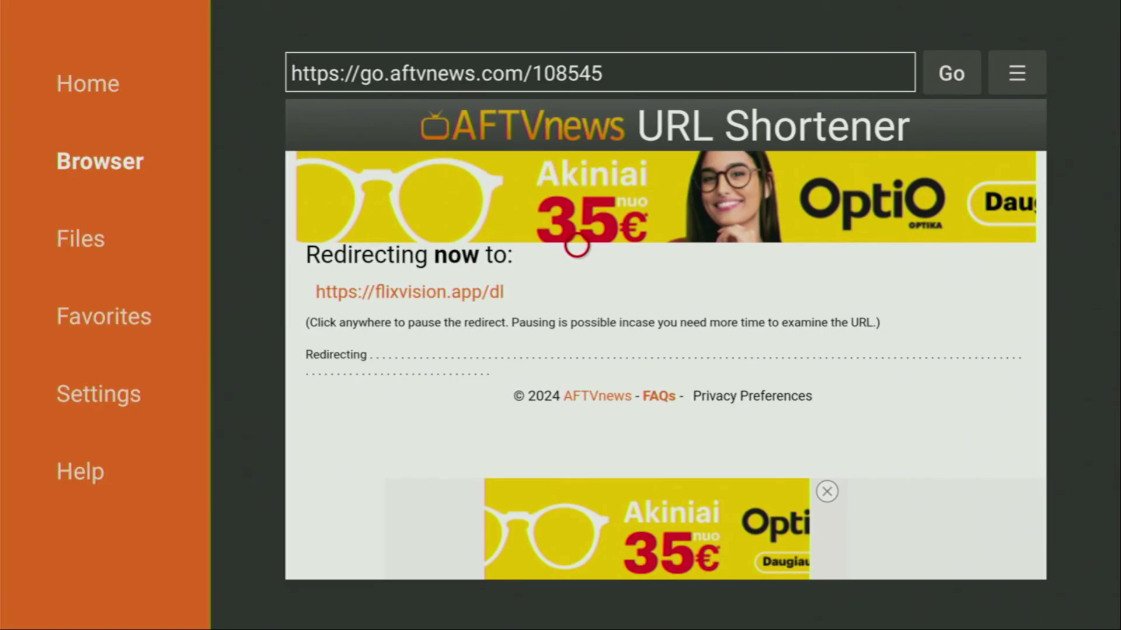
Return to the Fire TV home screen and open the full Your Apps & Channels list.
key("Home")
key("Right")
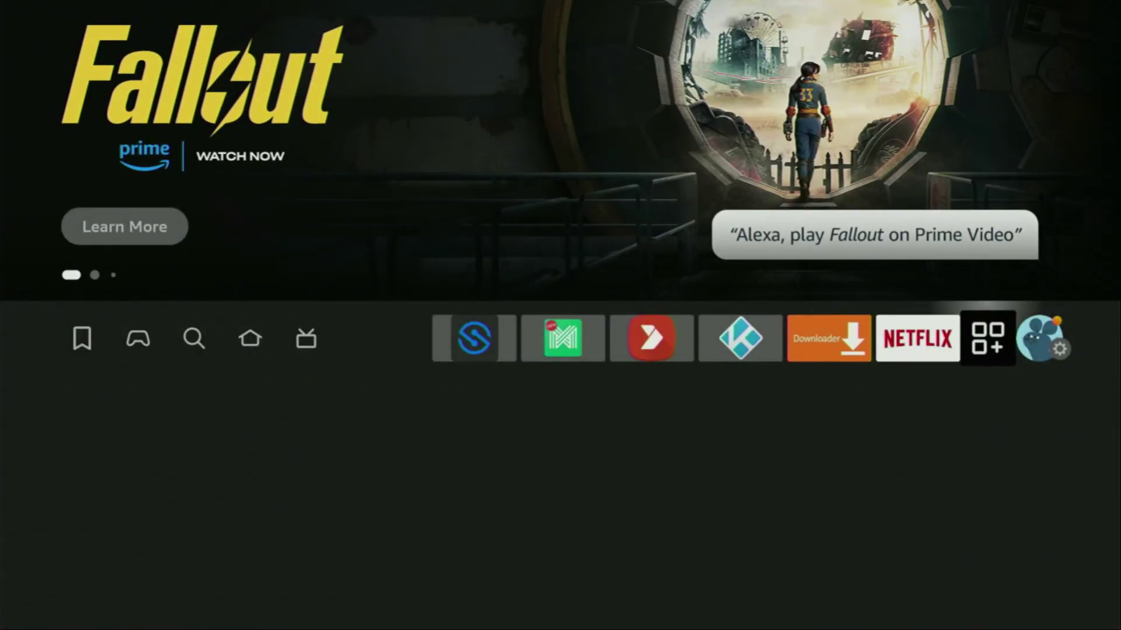
key("Return")
Move the Flix Vision app from the last row to the front of Your Apps & Channels.
key("Down")
key("Down")
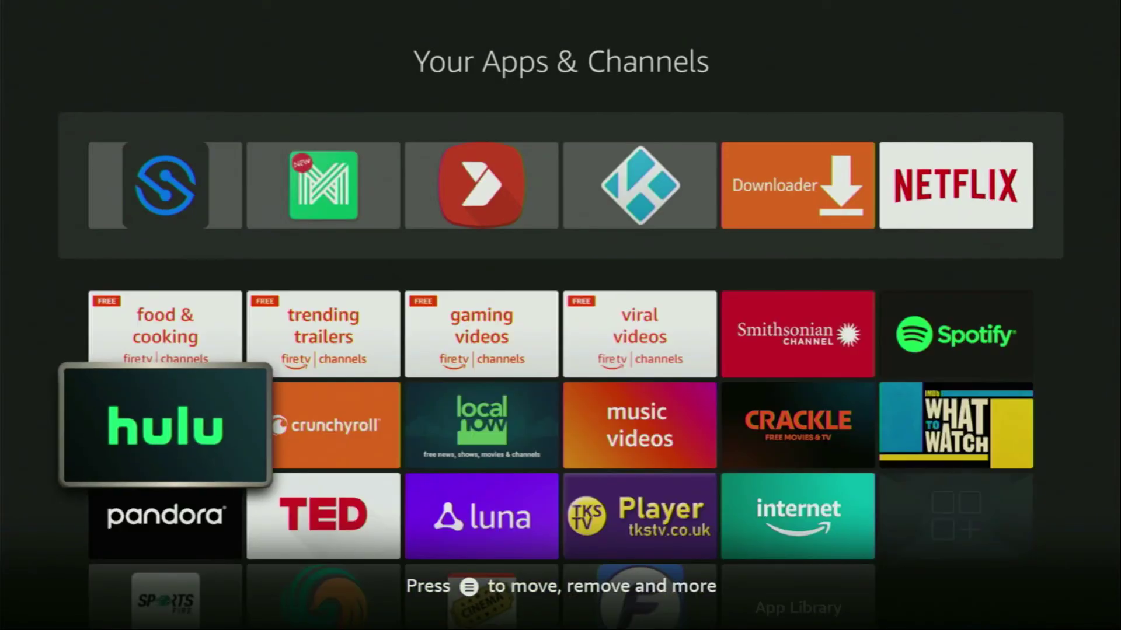
key("Down")
key("Down")
key("Right")
key("Right")
key("Right")
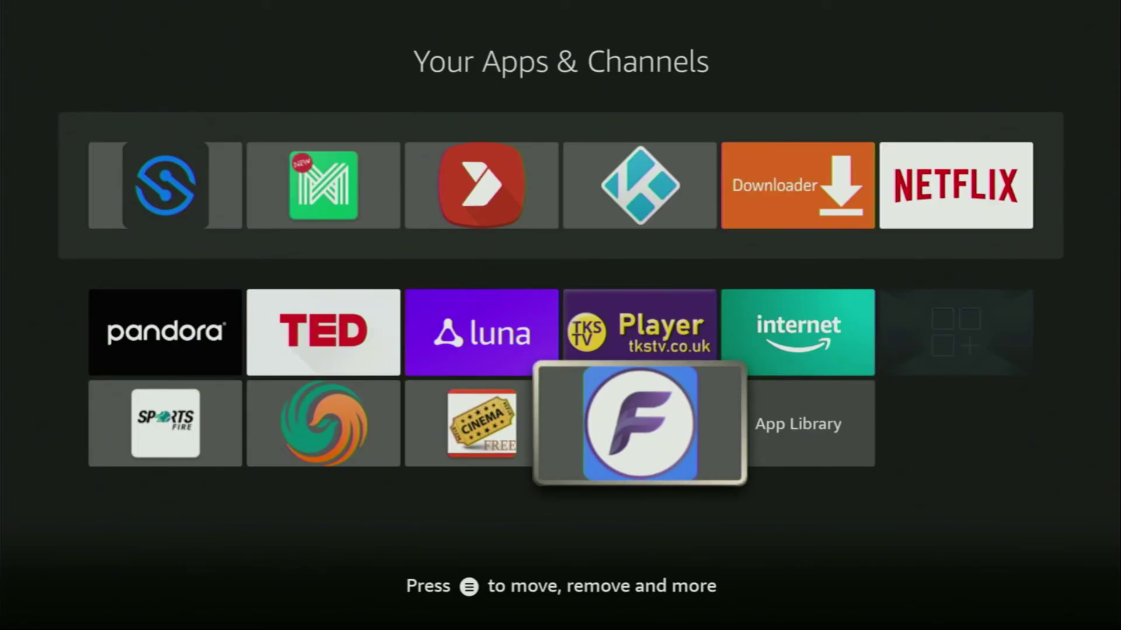
key("Menu")
key("Down")
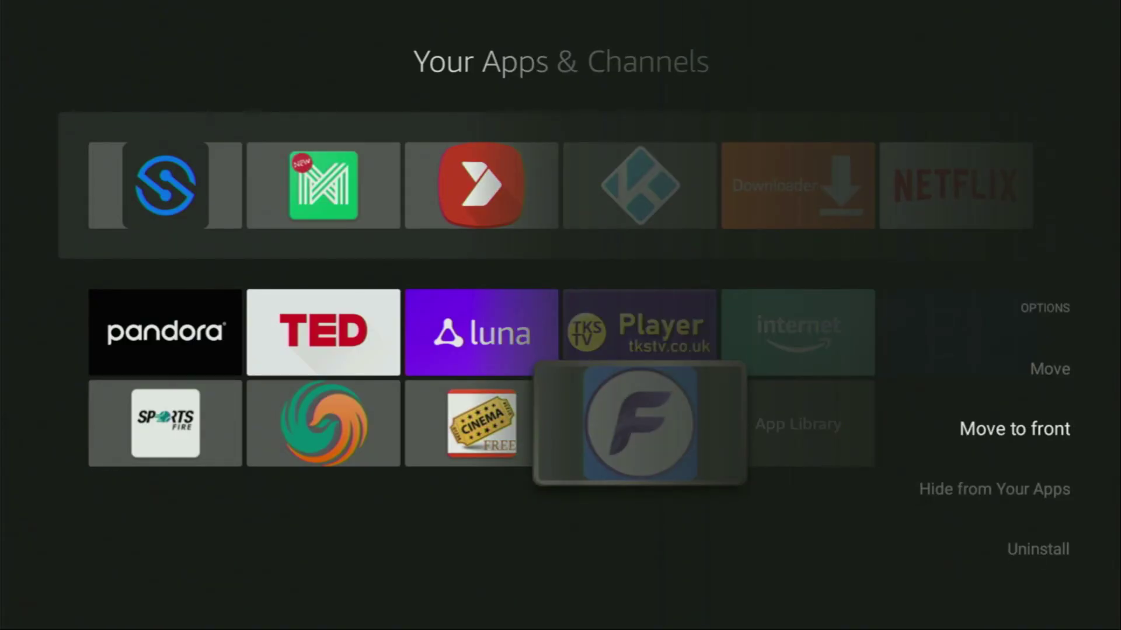
key("Return")
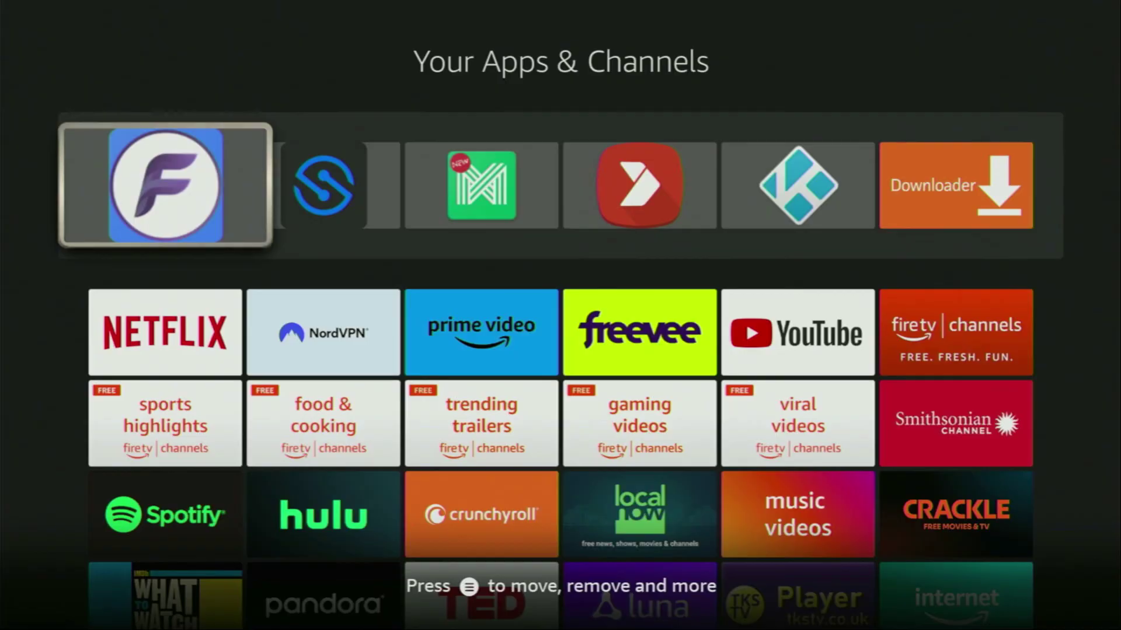
key("Down")
key("Right")
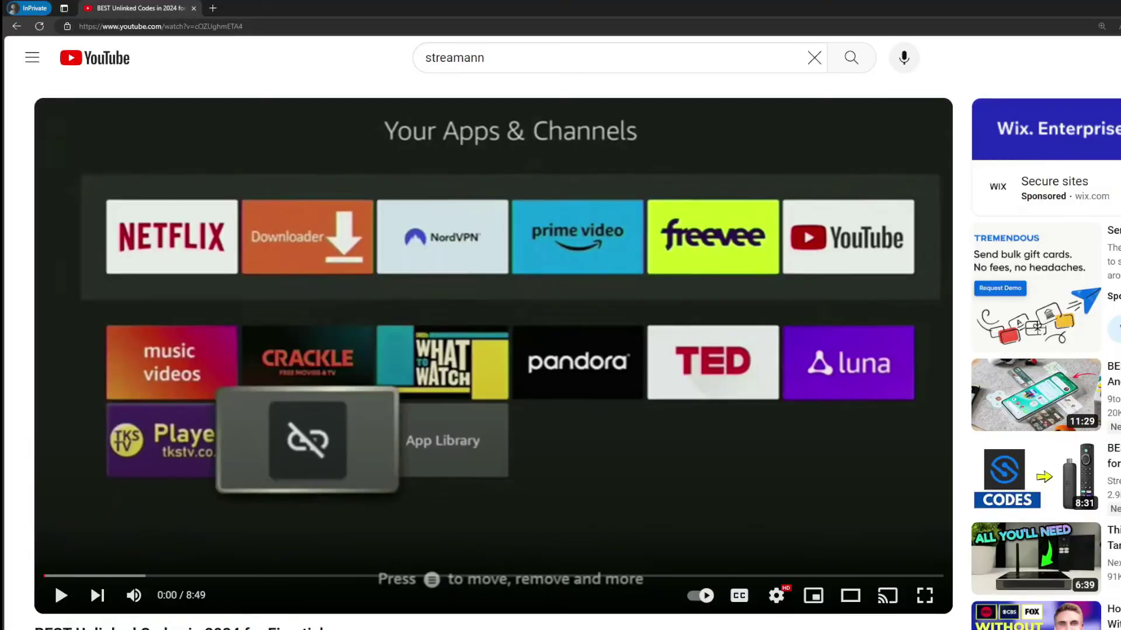
Switch to YouTube in the browser, expand the Unlinked codes video's description and highlight the topvpnoffer.com link in the pinned comment.
scroll(501, 555, "down", 7)
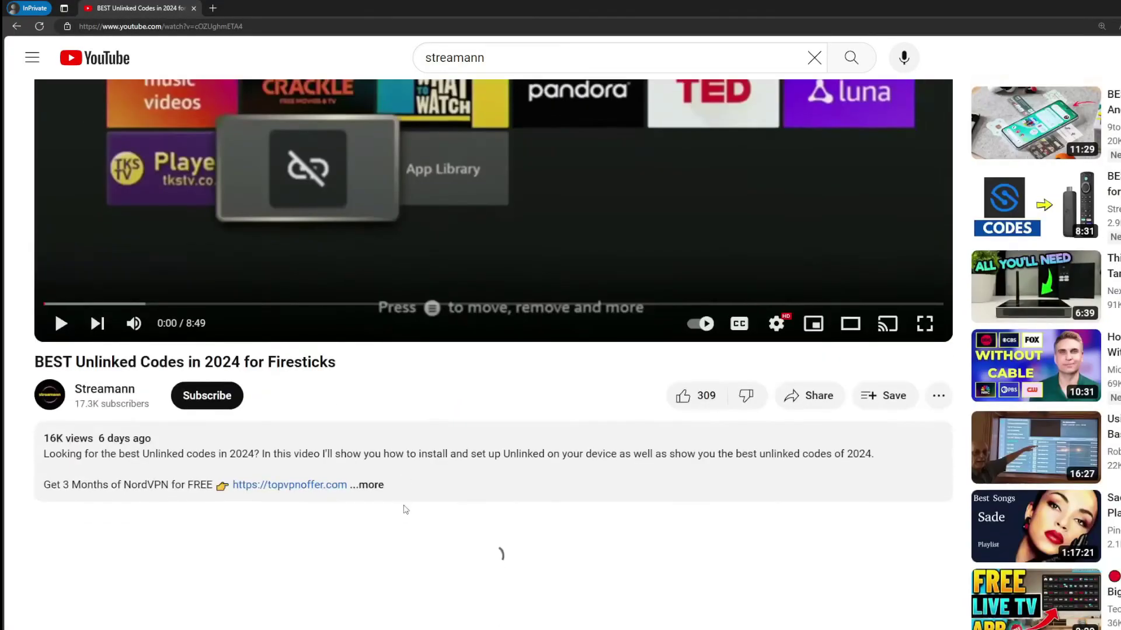
left_click(409, 350)
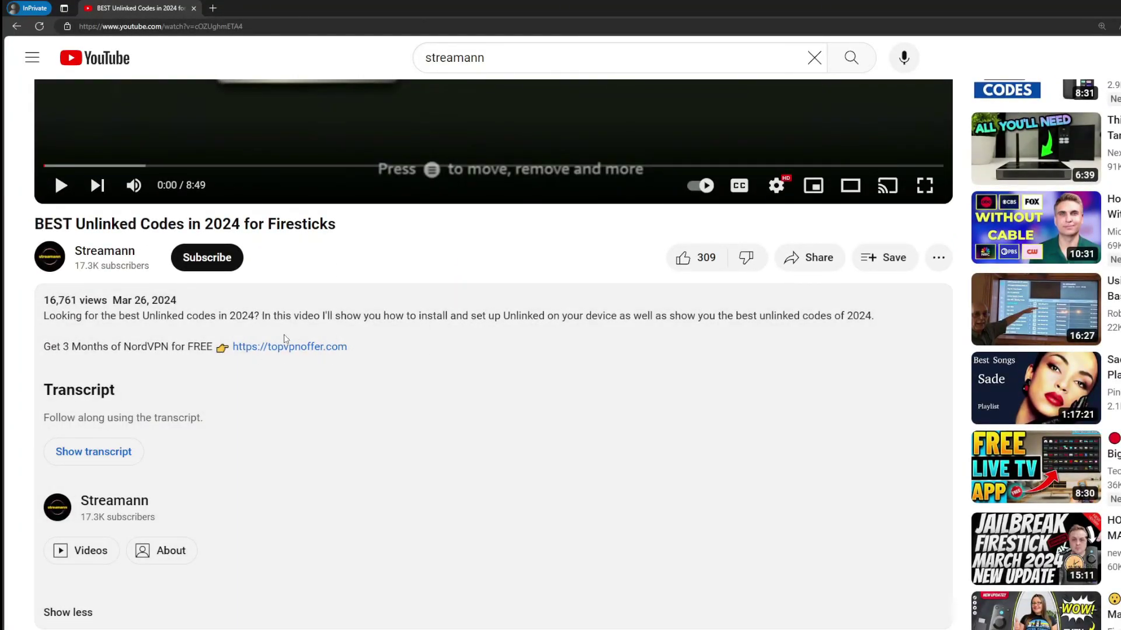
scroll(280, 382, "down", 5)
left_click_drag(409, 487, 267, 487)
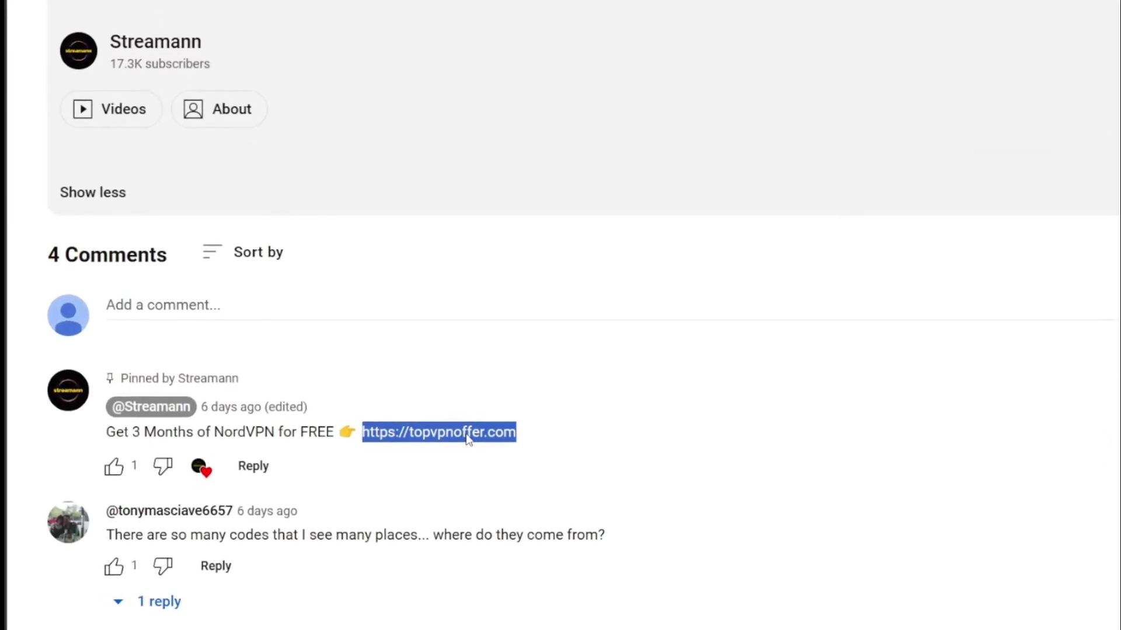